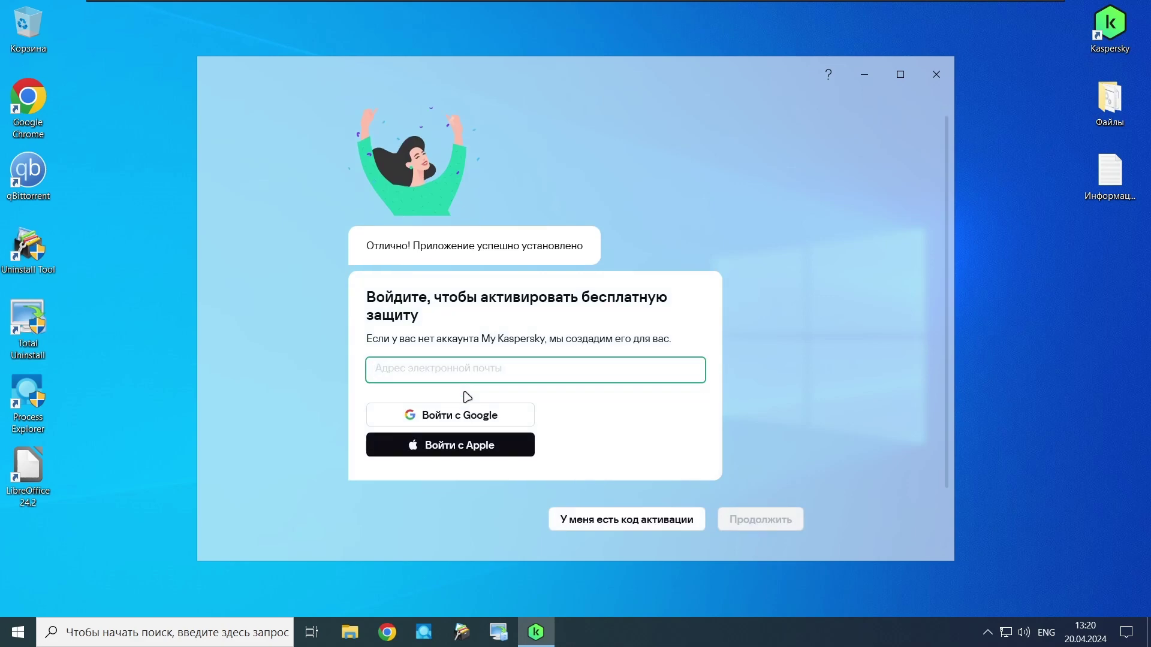
Step: Enter the account's e-mail address in the My Kaspersky sign-in and submit it
left_click_drag(490, 77, 290, 18)
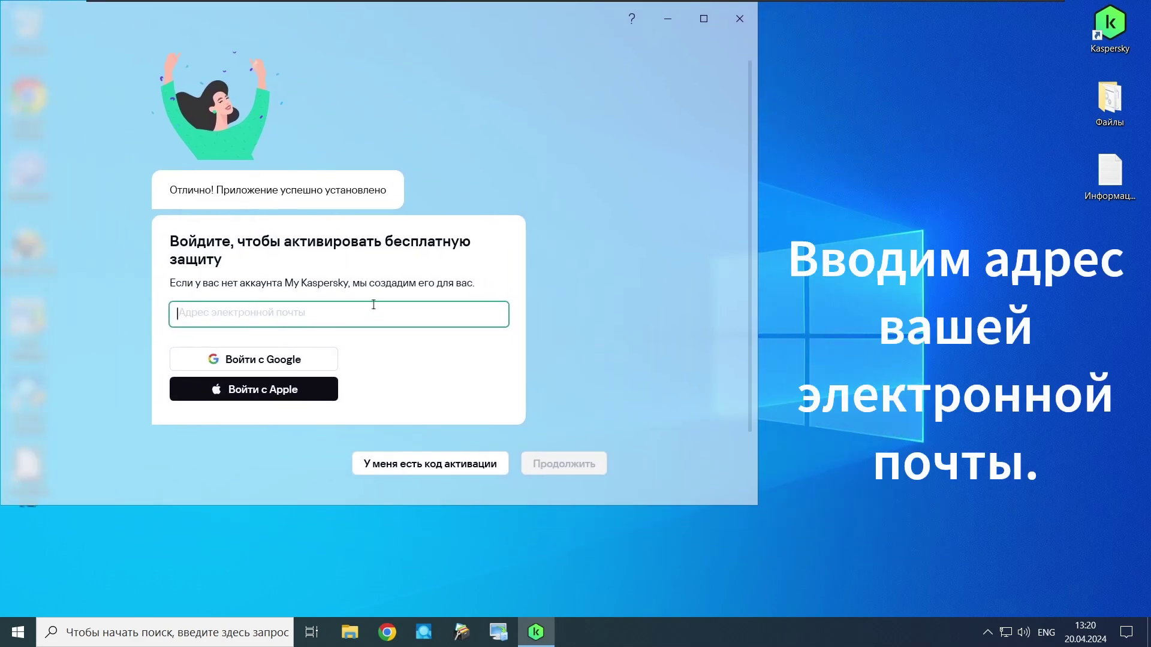
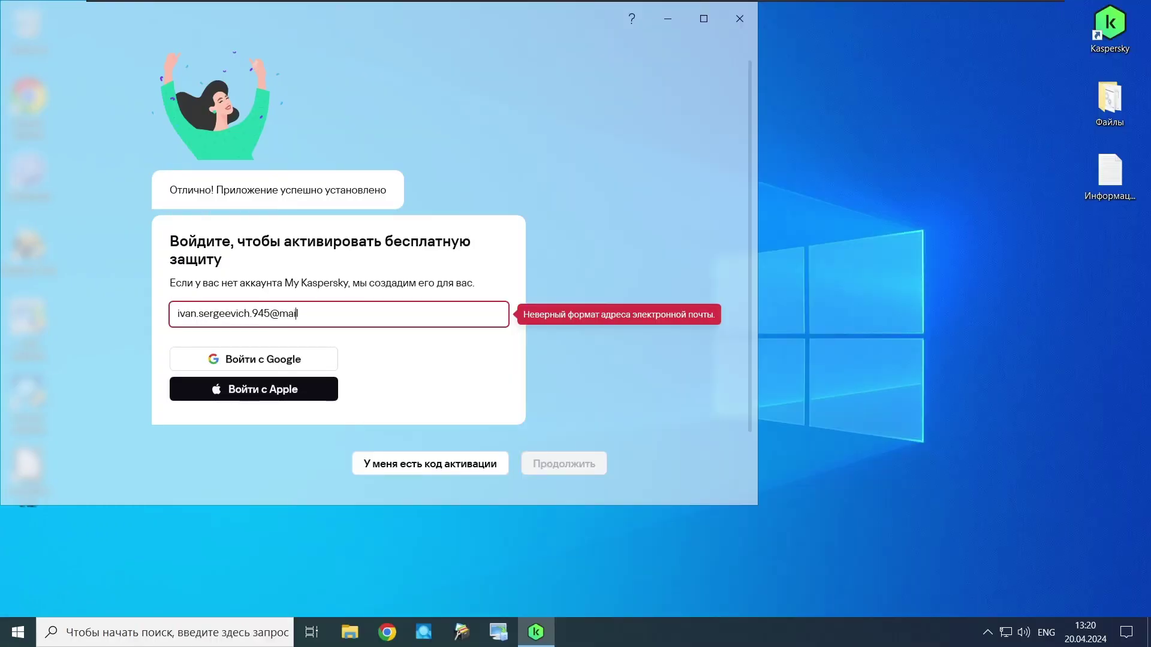
key("Return")
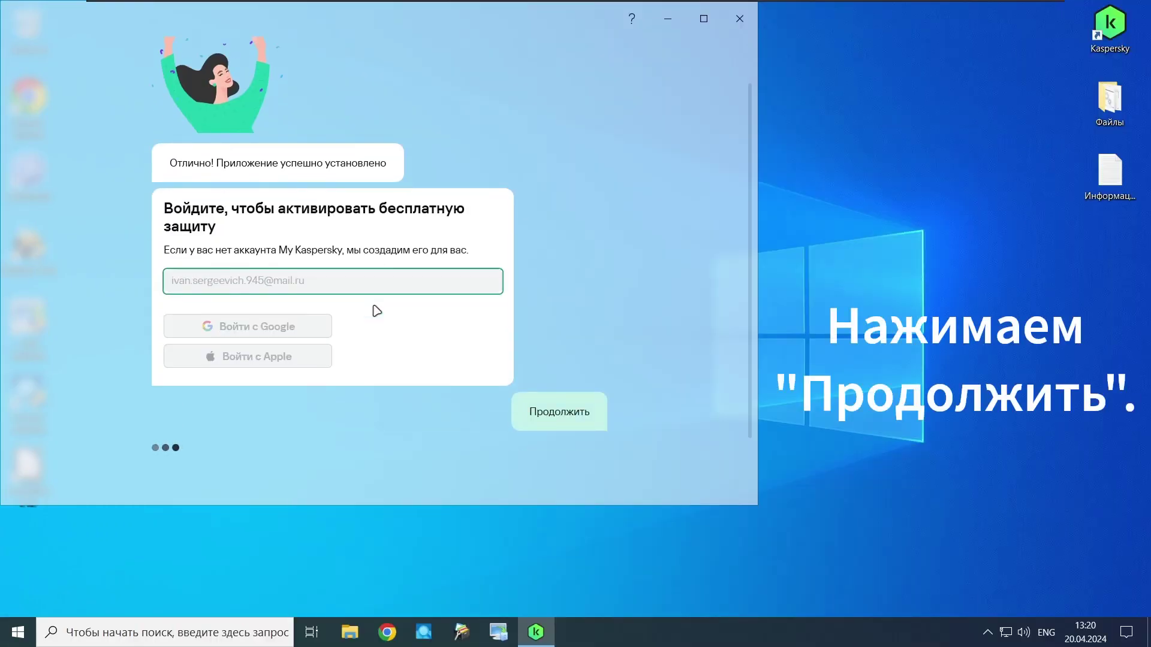
Step: Enter the verification code, confirm Russia as the region, and create the account
key("Return")
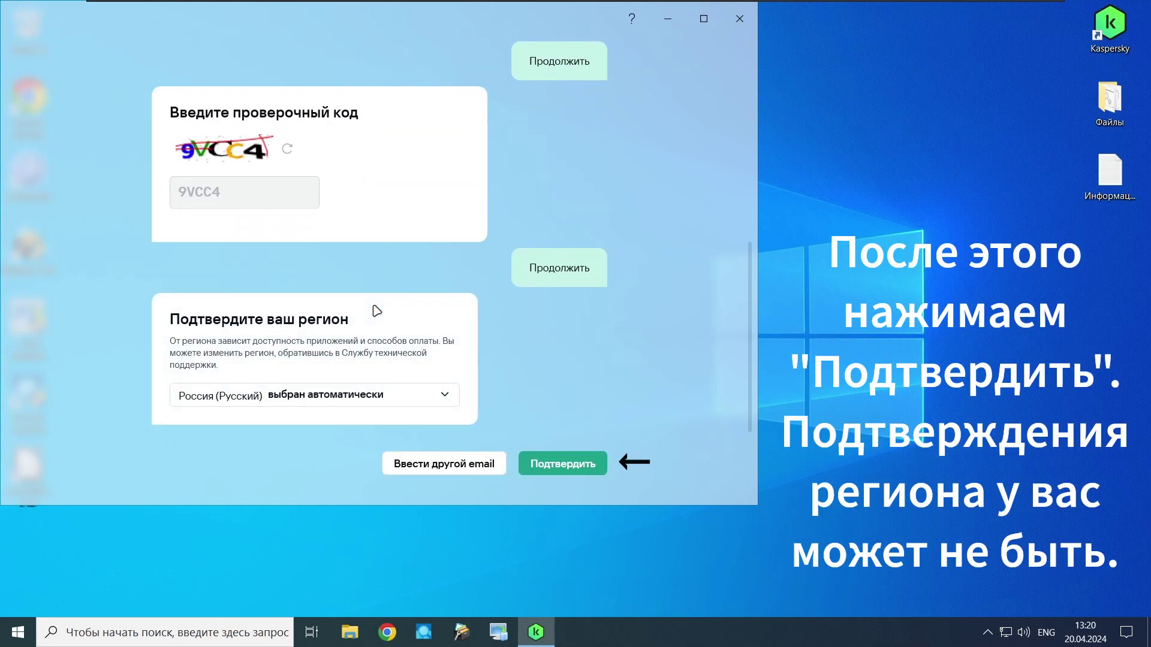
left_click(548, 467)
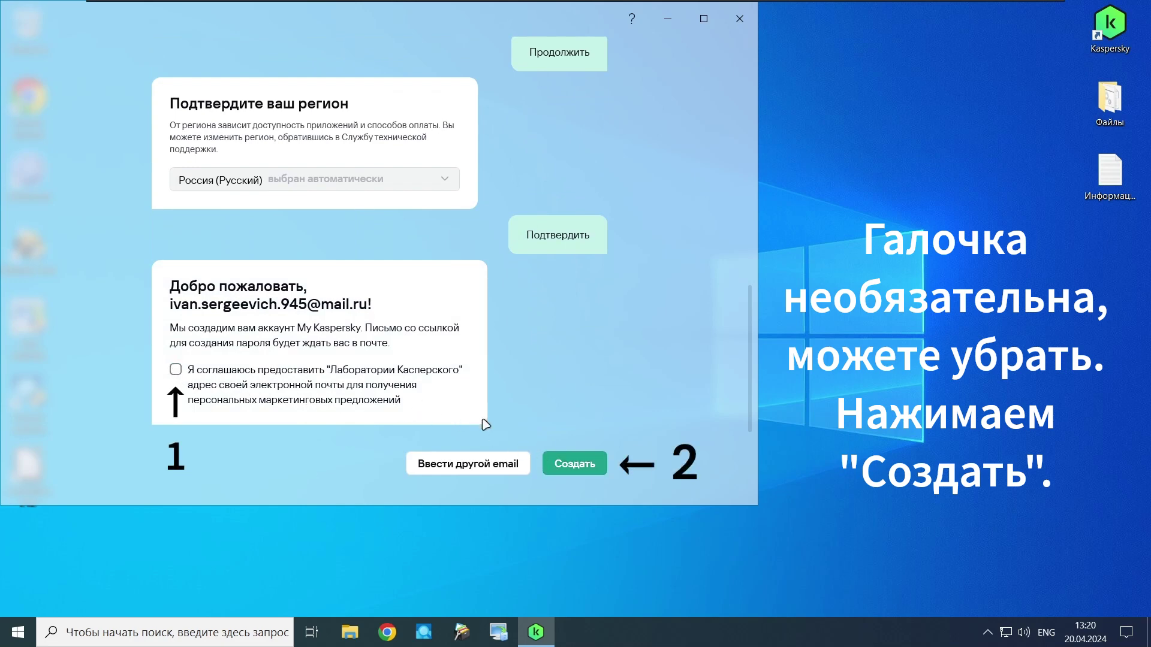
left_click(563, 465)
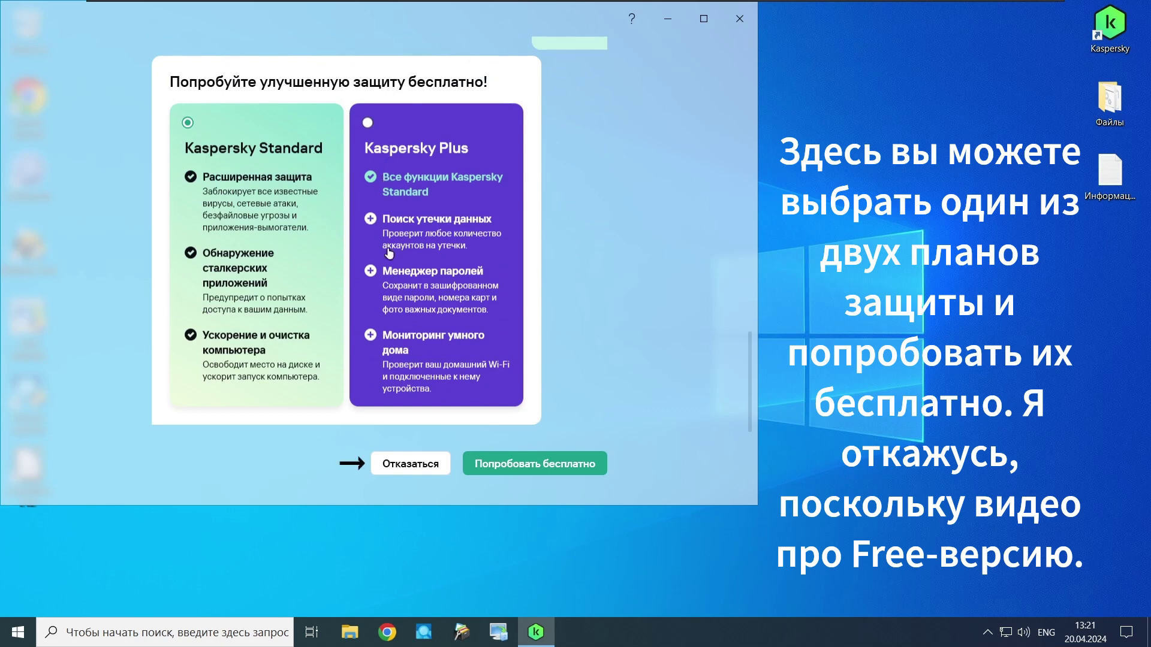
Step: Decline the paid trial, postpone the first scan, and finish the feature tour to reach the home screen
left_click(407, 465)
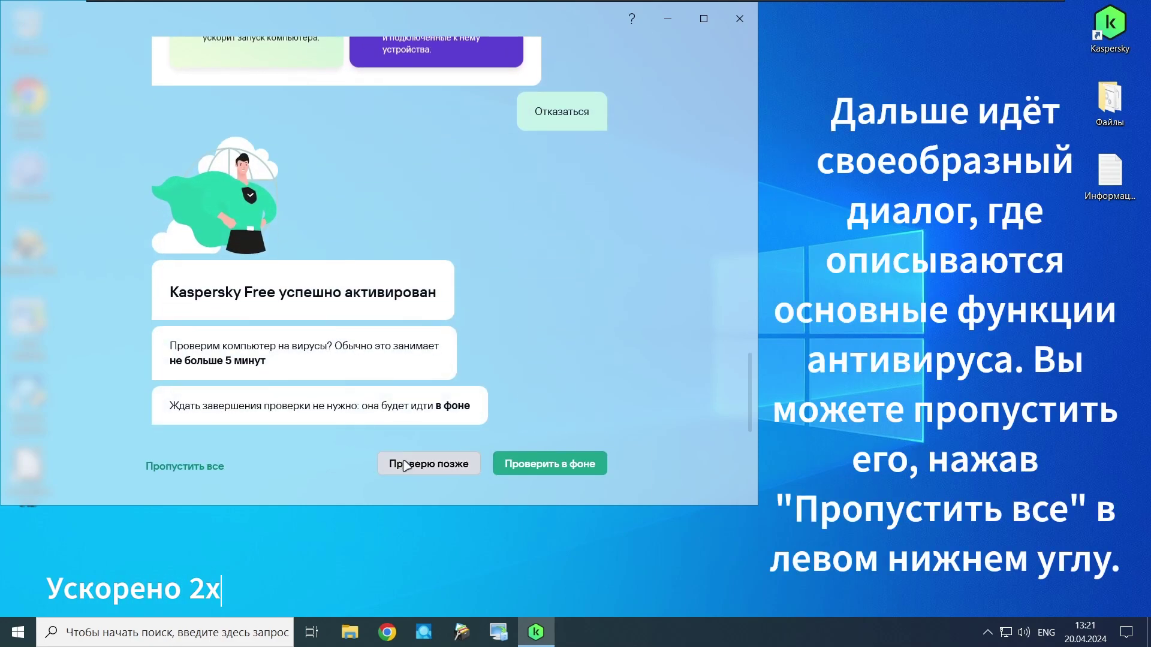
left_click(407, 465)
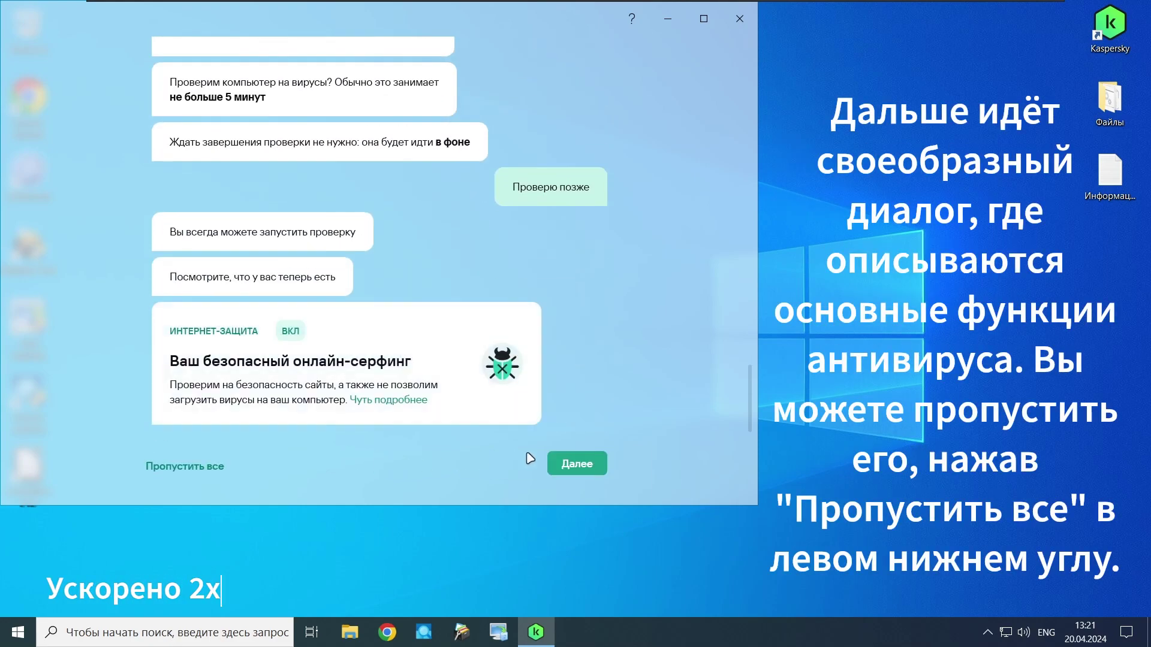
left_click(551, 463)
left_click(553, 463)
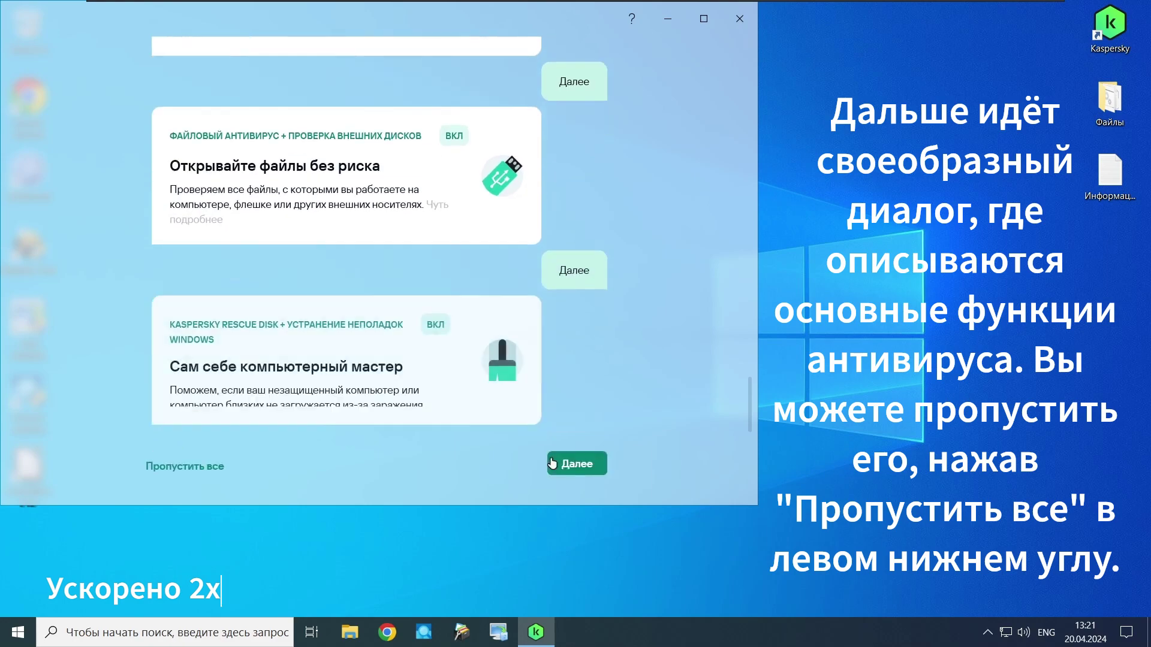
left_click(552, 464)
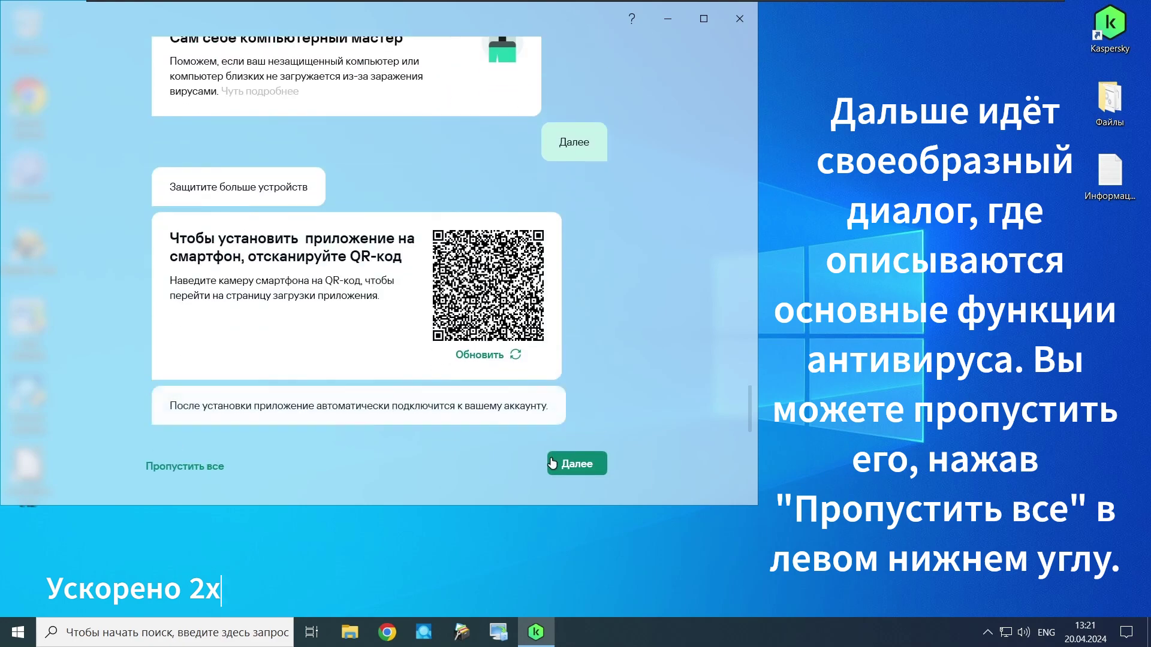
left_click(552, 463)
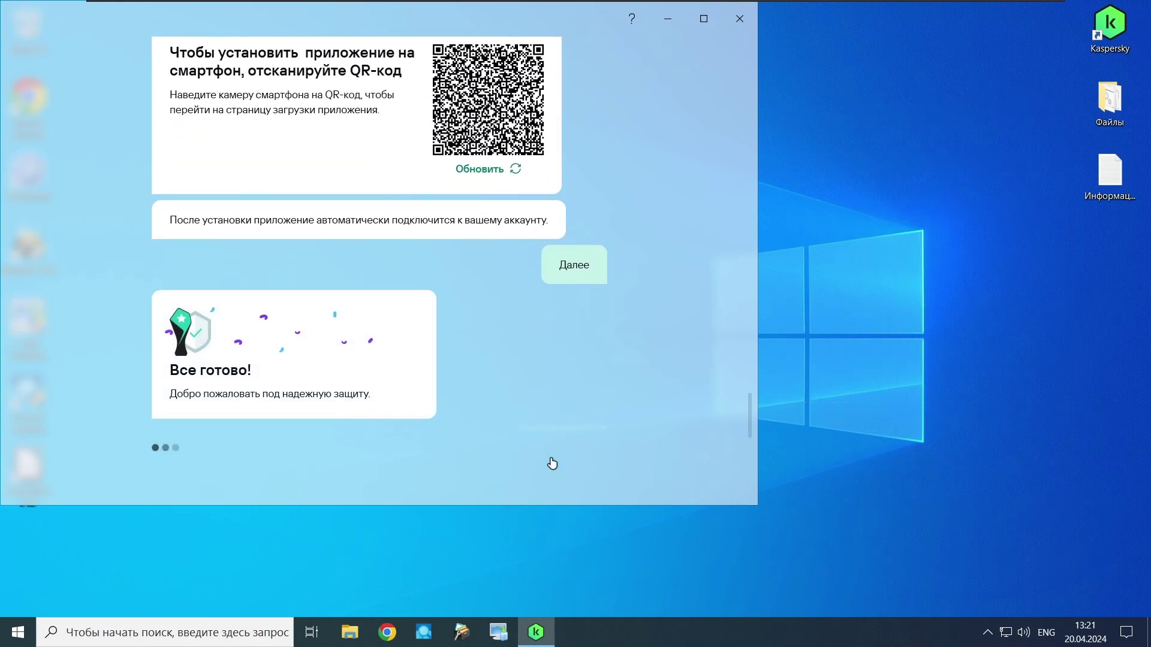
left_click(553, 464)
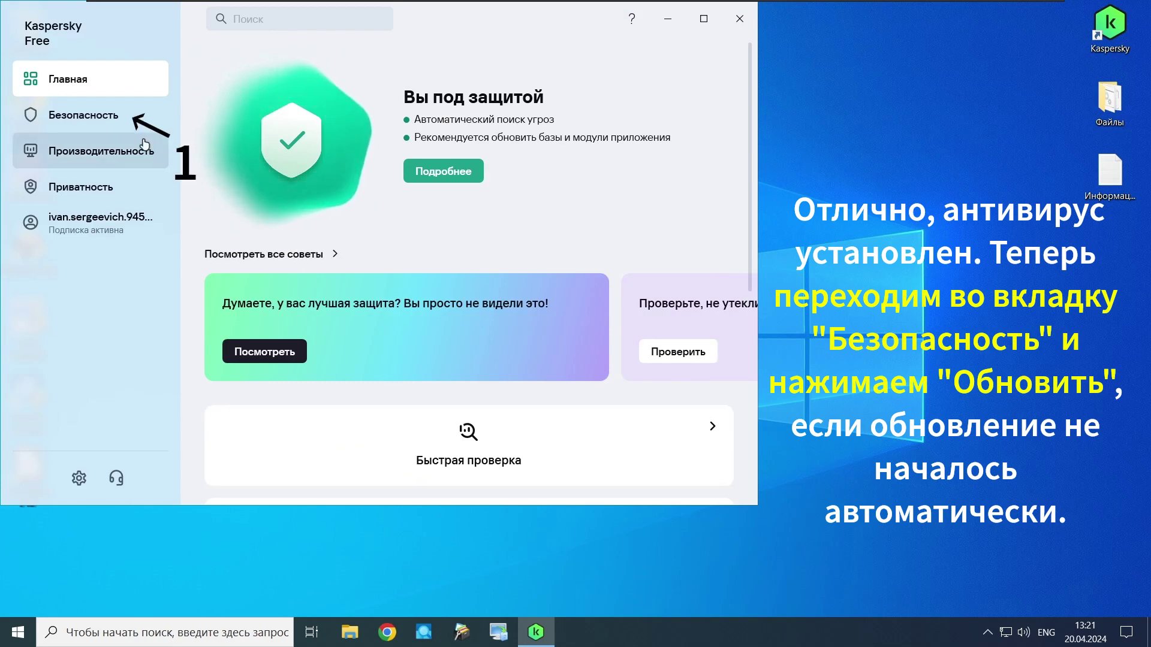
Step: Update the antivirus databases from the Безопасность section, then close the Kaspersky window
left_click(136, 122)
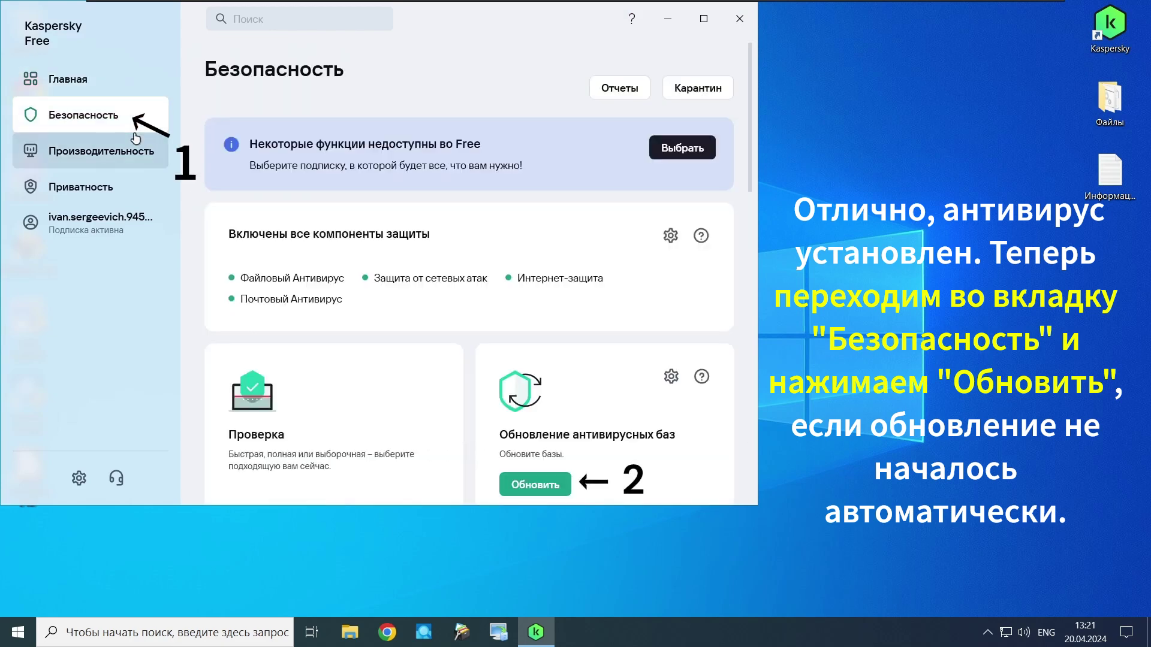
left_click(552, 485)
scroll(549, 426, "down", 2)
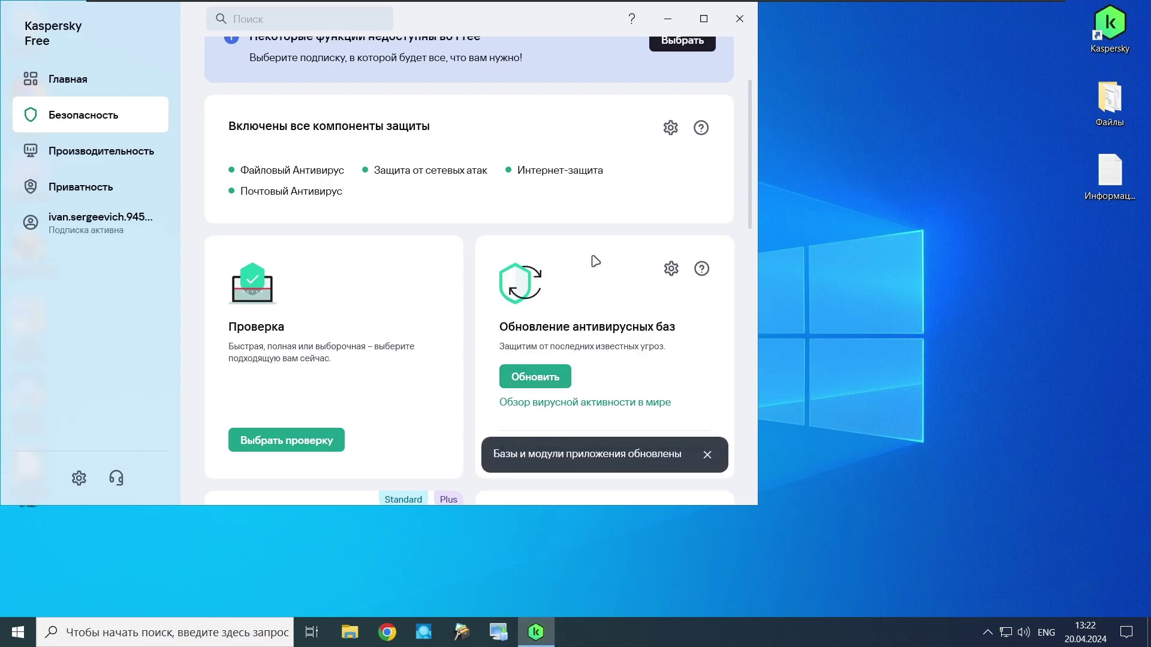
left_click(742, 20)
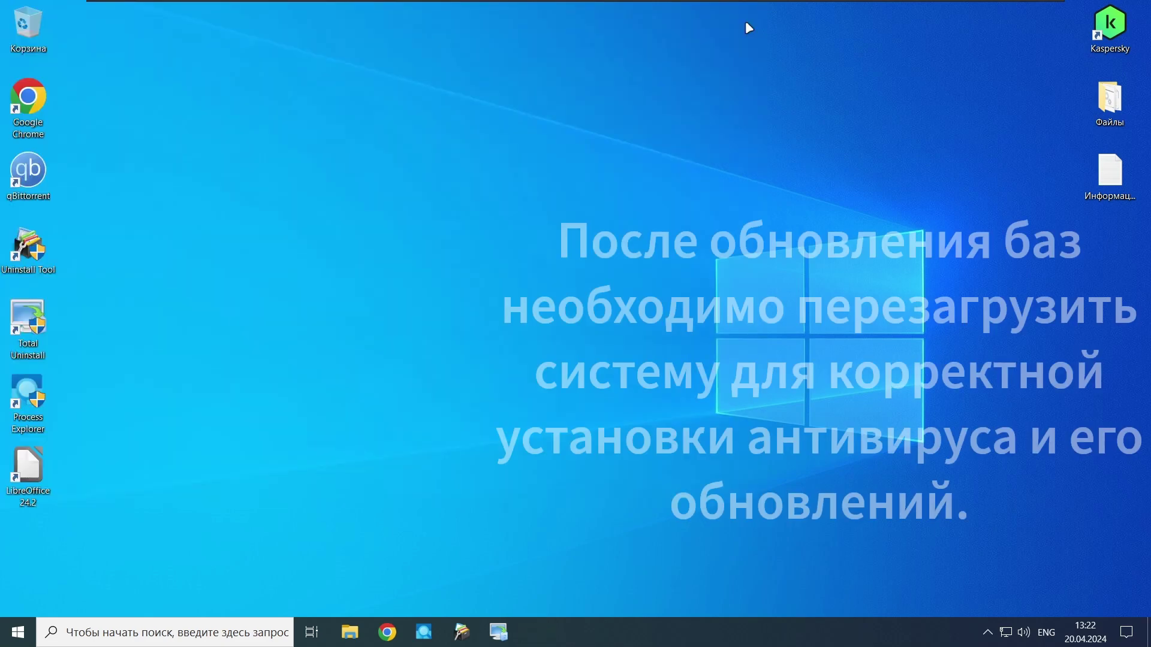
Step: Restart Windows from the Start menu power options (Перезагрузка)
left_click(18, 629)
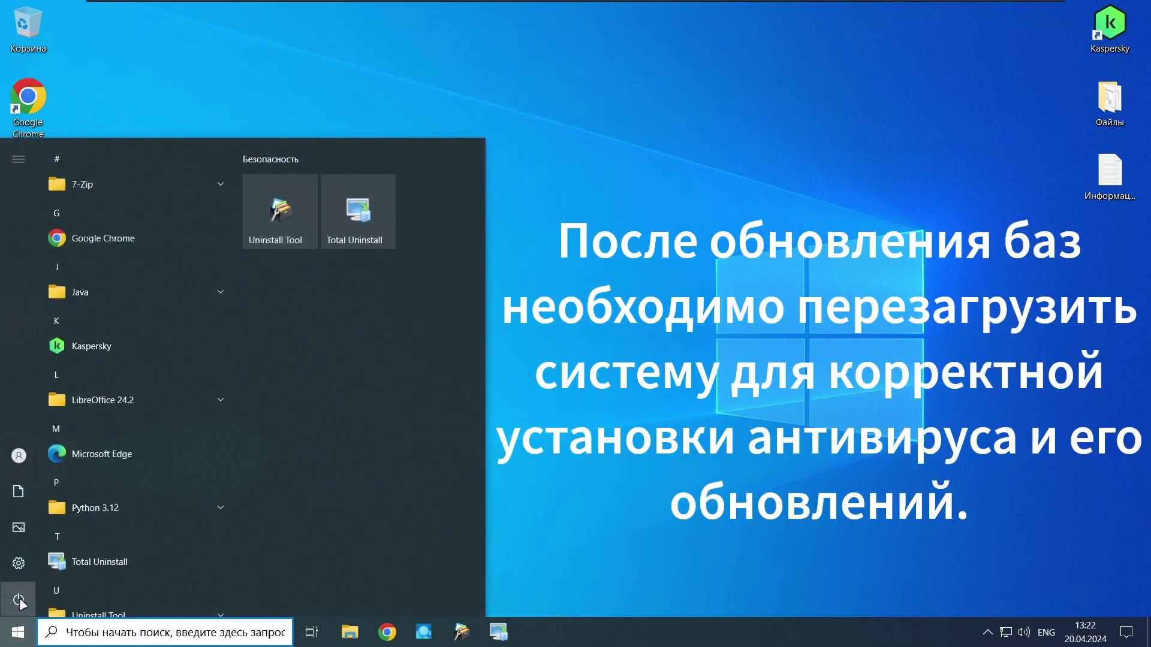
left_click(18, 600)
left_click(57, 570)
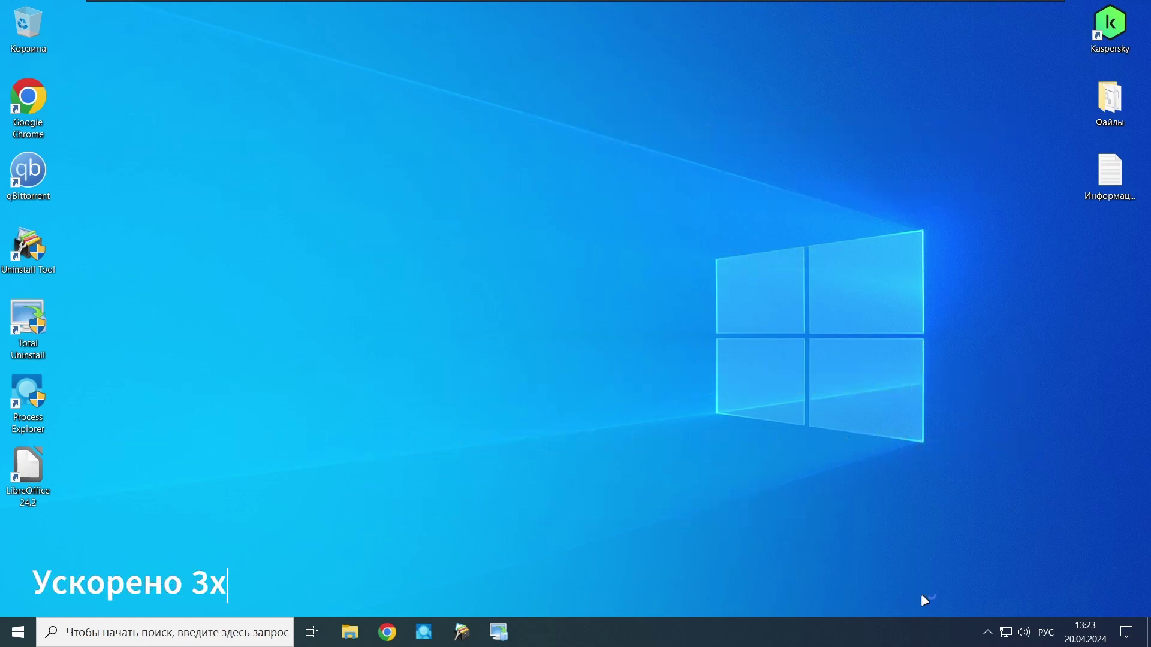
Step: Keep the Kaspersky icon visible in the taskbar tray and reopen the app's home screen
left_click(988, 632)
left_click_drag(974, 599, 990, 633)
left_click(988, 633)
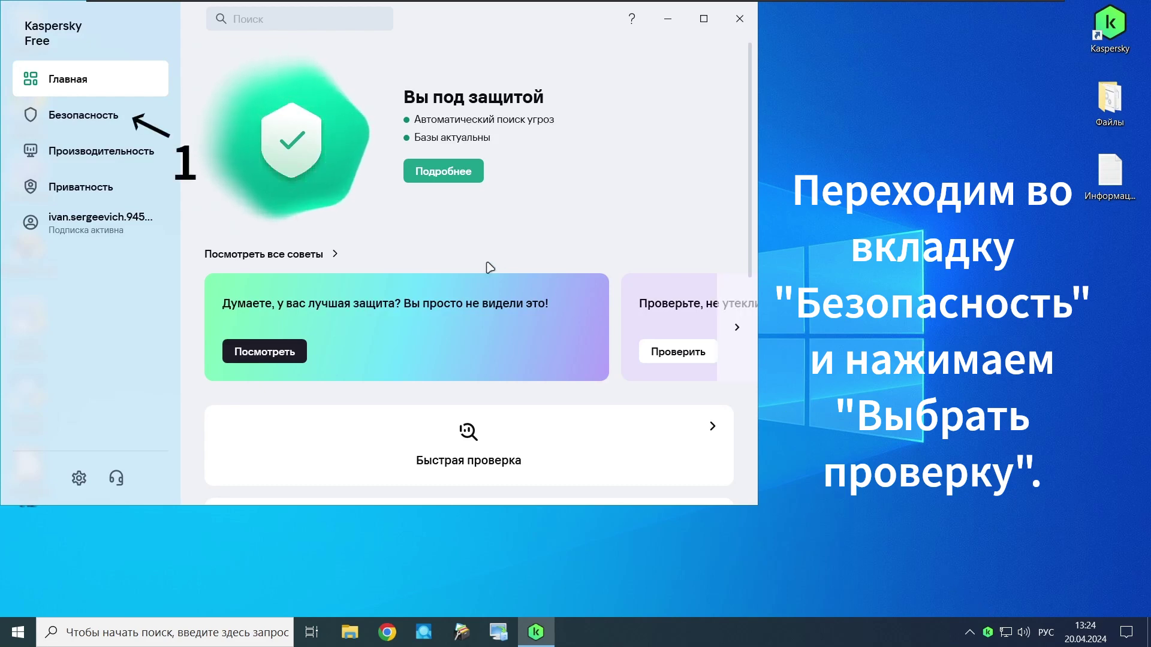
Step: Set the quick scan's threat action to 'Лечить. Удалять, если лечение невозможно' and save
left_click(122, 124)
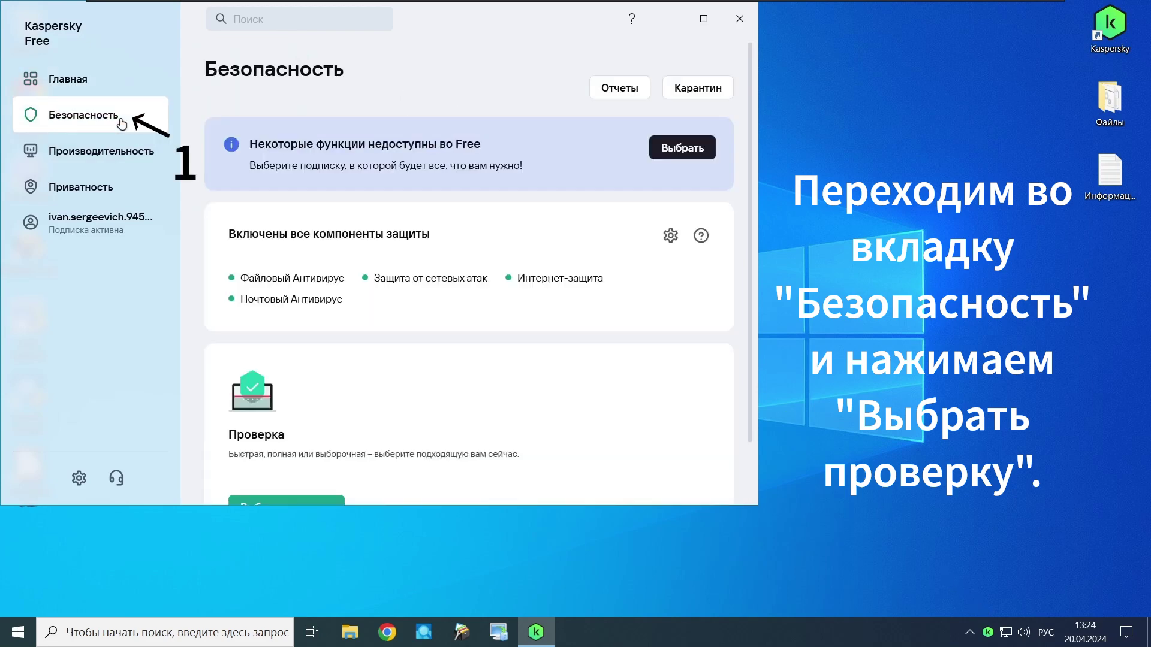
scroll(275, 271, "down", 3)
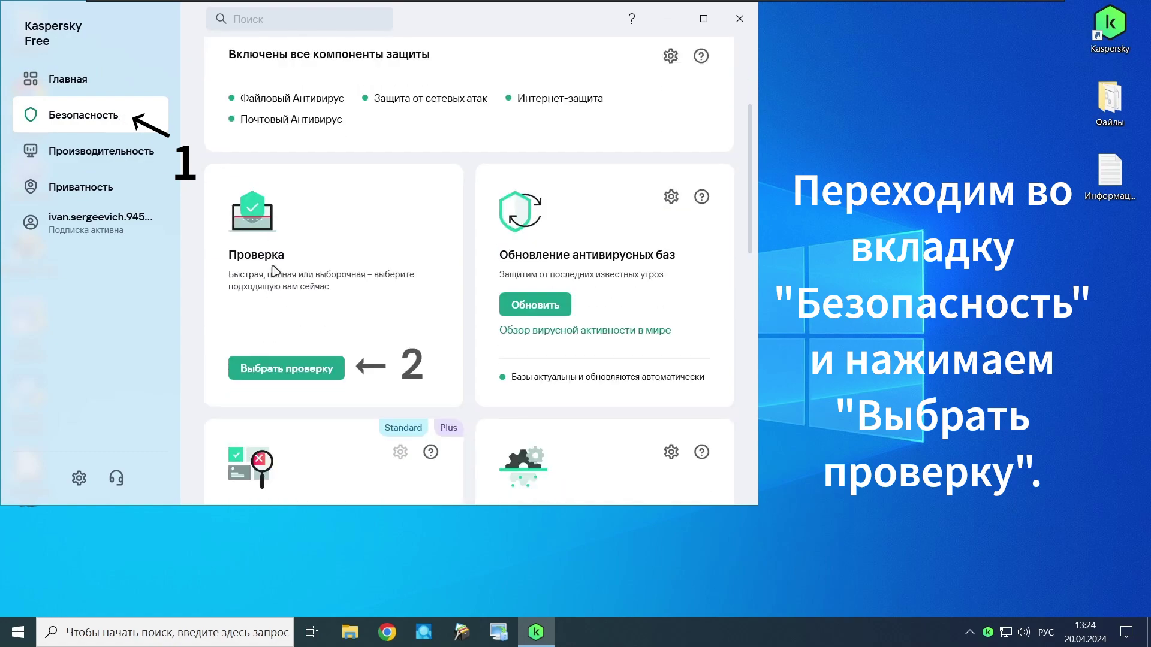
left_click(295, 371)
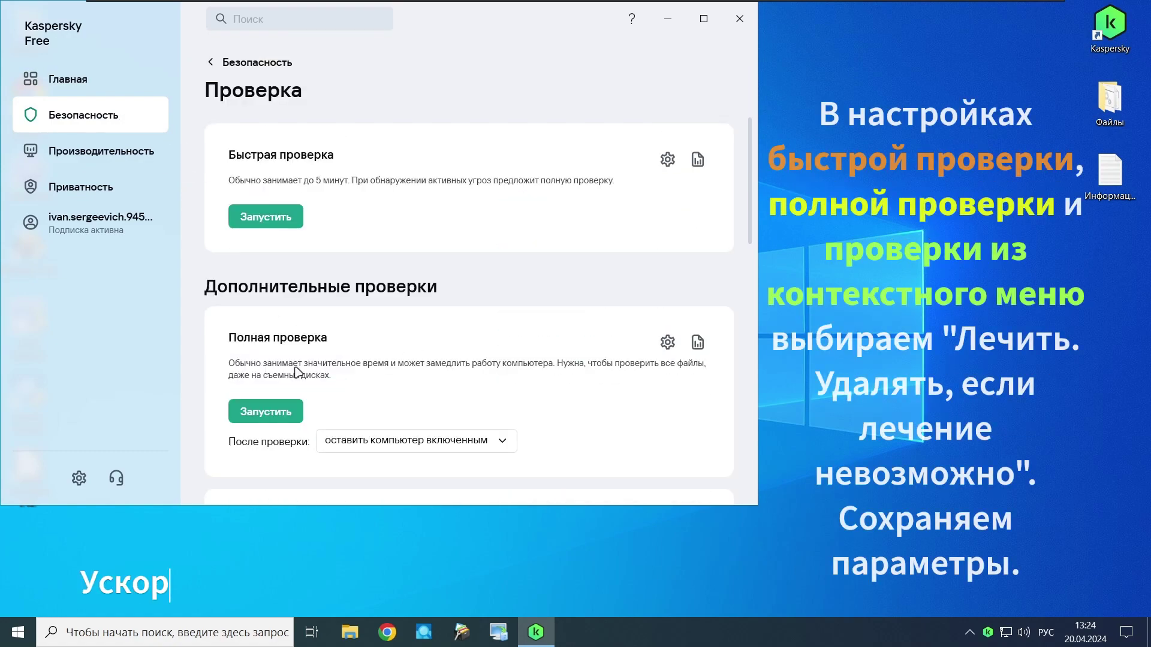
left_click(661, 163)
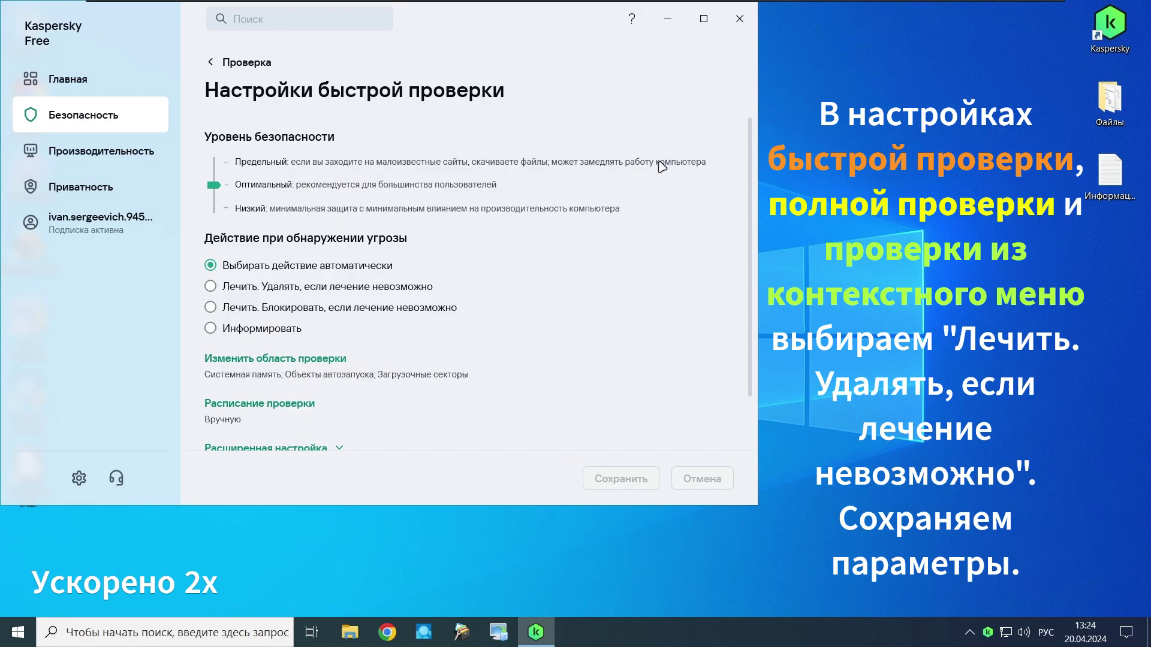
left_click(413, 287)
left_click(608, 493)
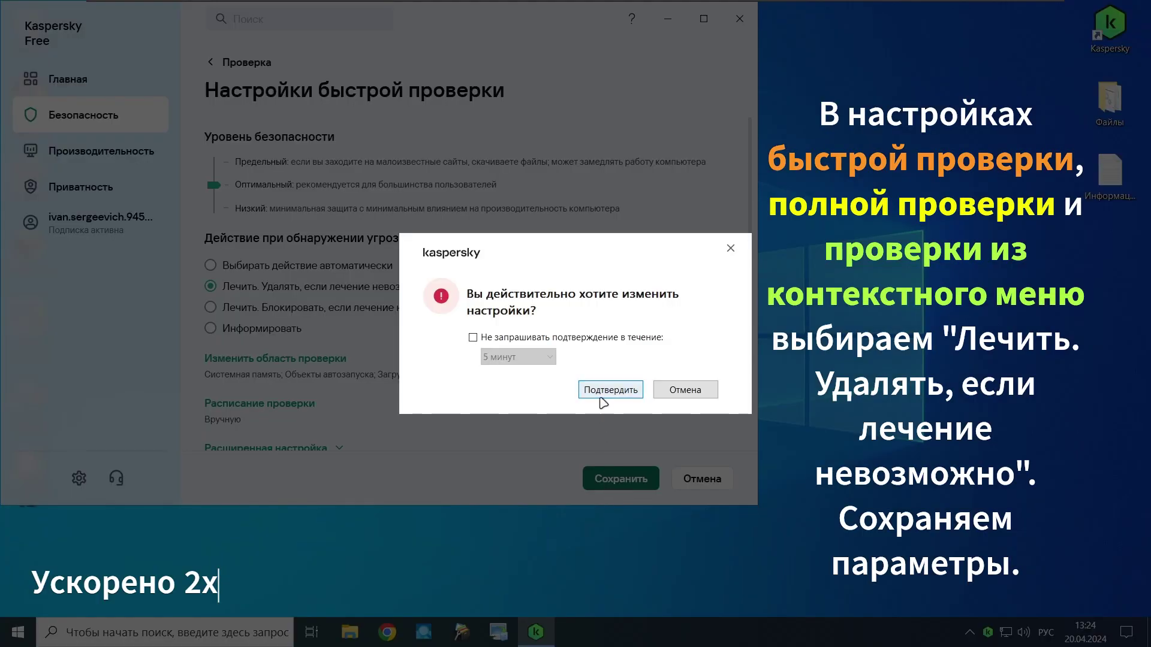
left_click(605, 392)
Step: Give the full scan the same disinfect-else-delete threat action and save
left_click(266, 62)
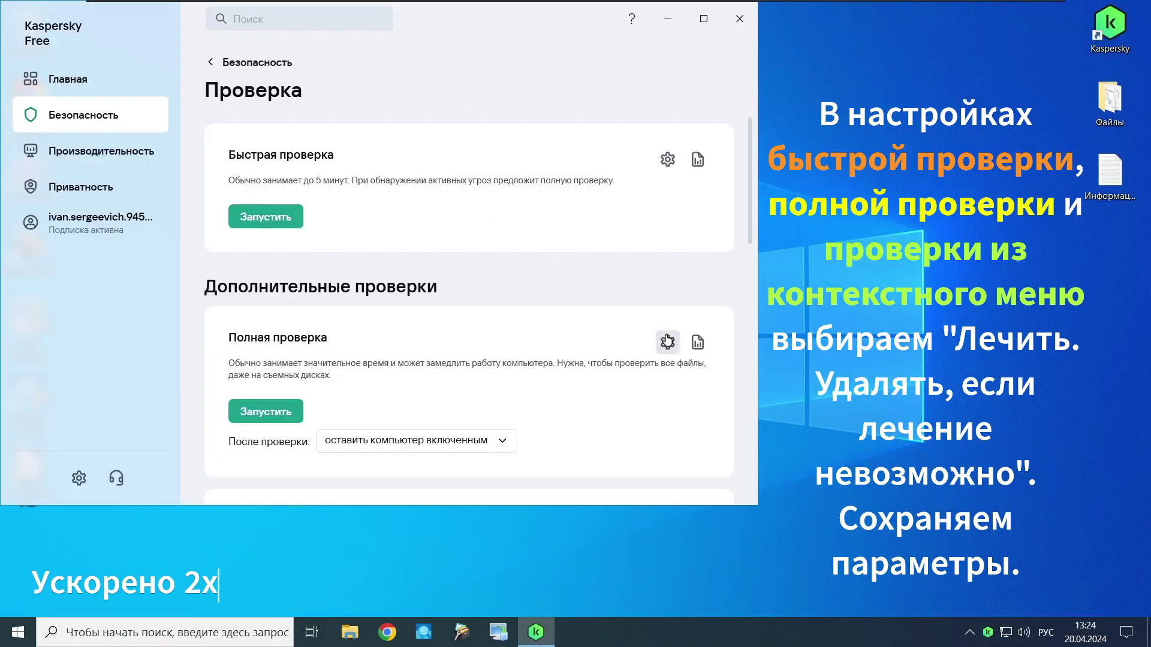
left_click(666, 341)
left_click(425, 291)
left_click(645, 475)
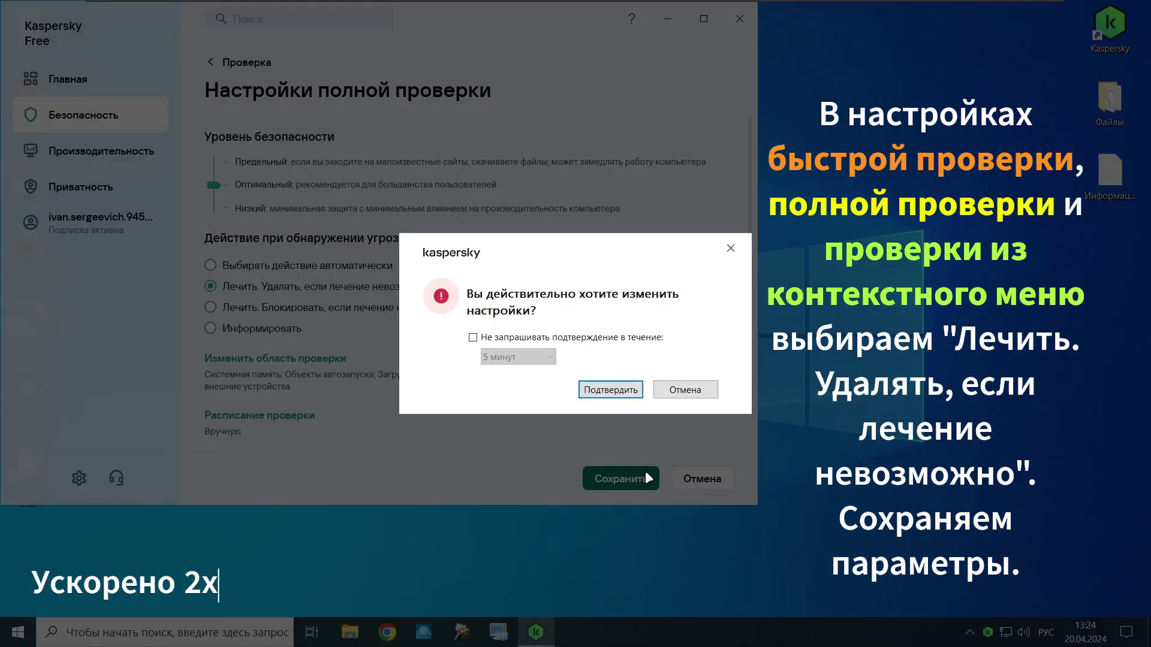
left_click(607, 393)
Step: Apply the disinfect-else-delete threat action to the context-menu scan and save
left_click(270, 62)
scroll(444, 210, "down", 10)
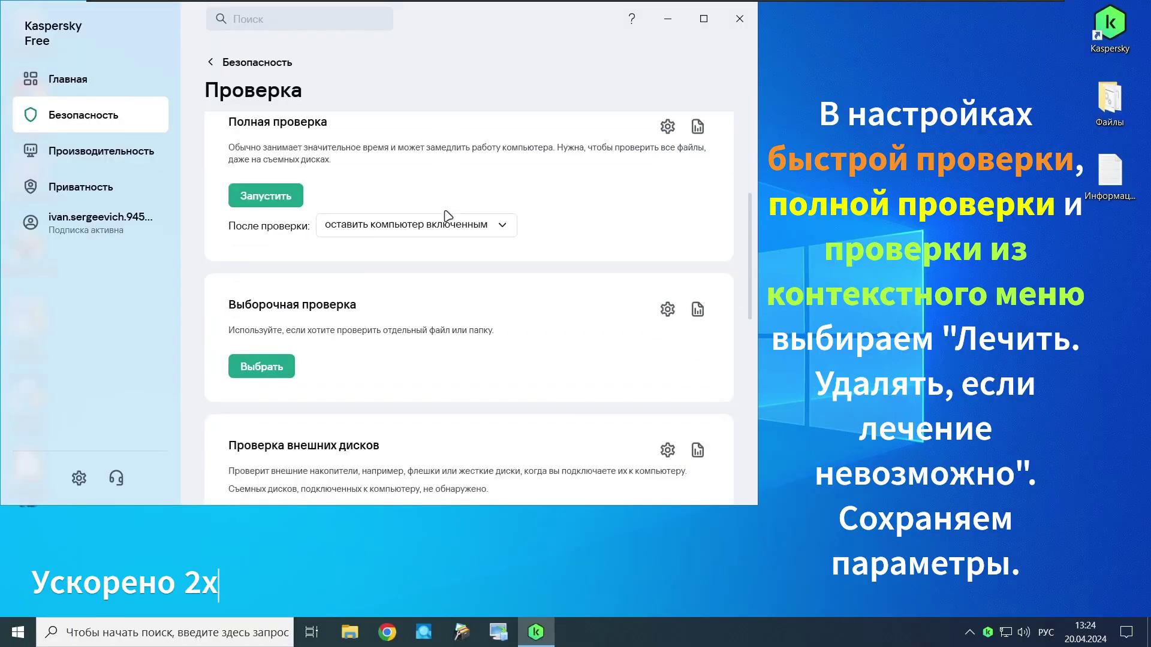
left_click(667, 378)
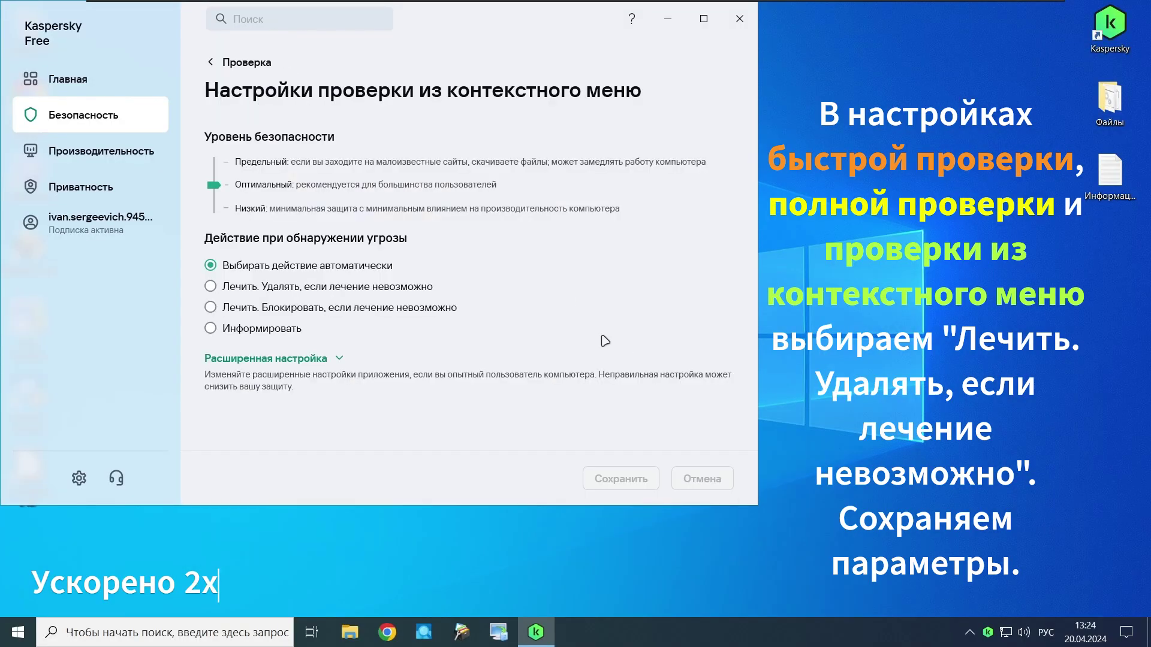
left_click(411, 287)
left_click(620, 474)
left_click(607, 392)
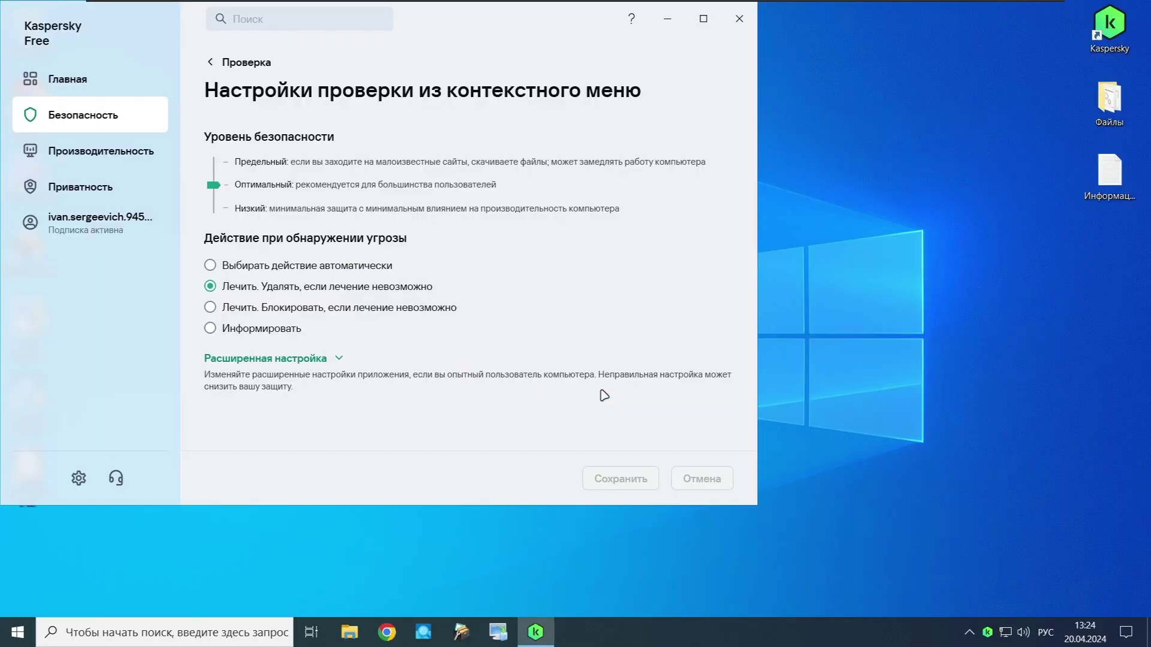
Step: Schedule the vulnerability search По дням, every 3 days at 19:00, then save and confirm
left_click(269, 63)
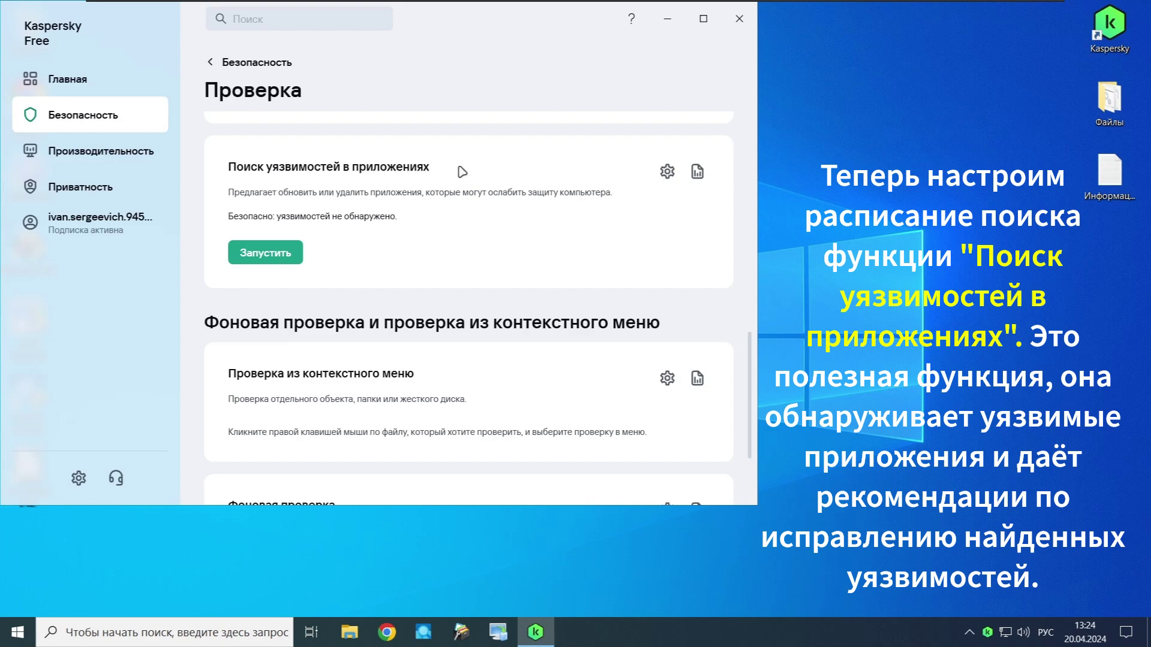
left_click(666, 172)
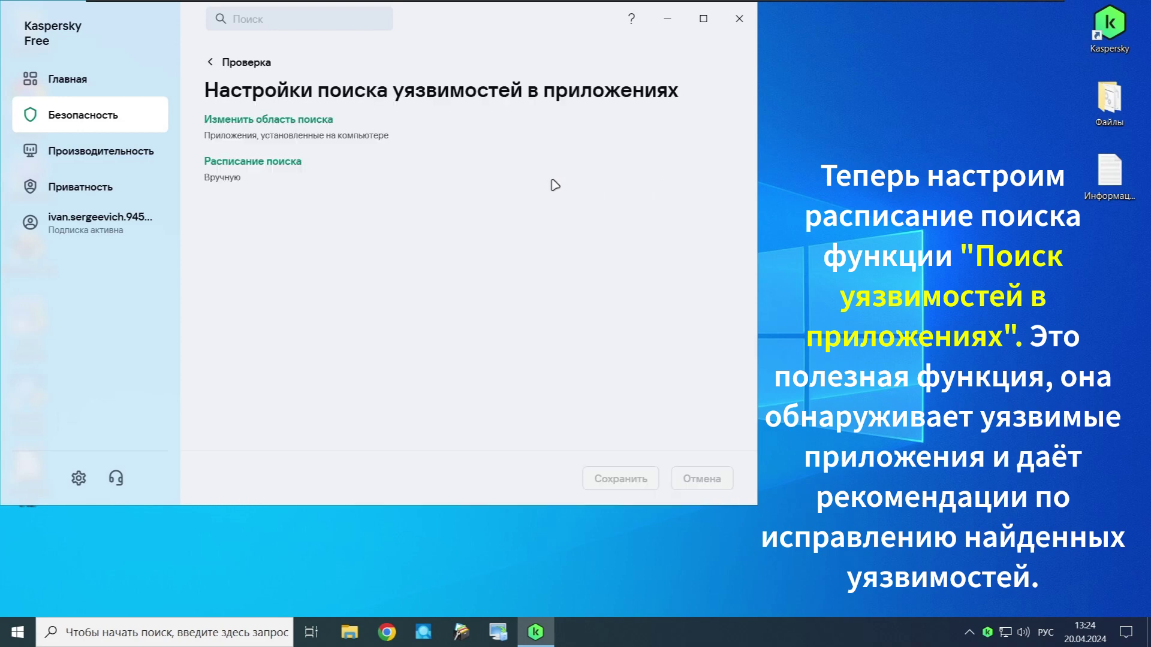
left_click(294, 165)
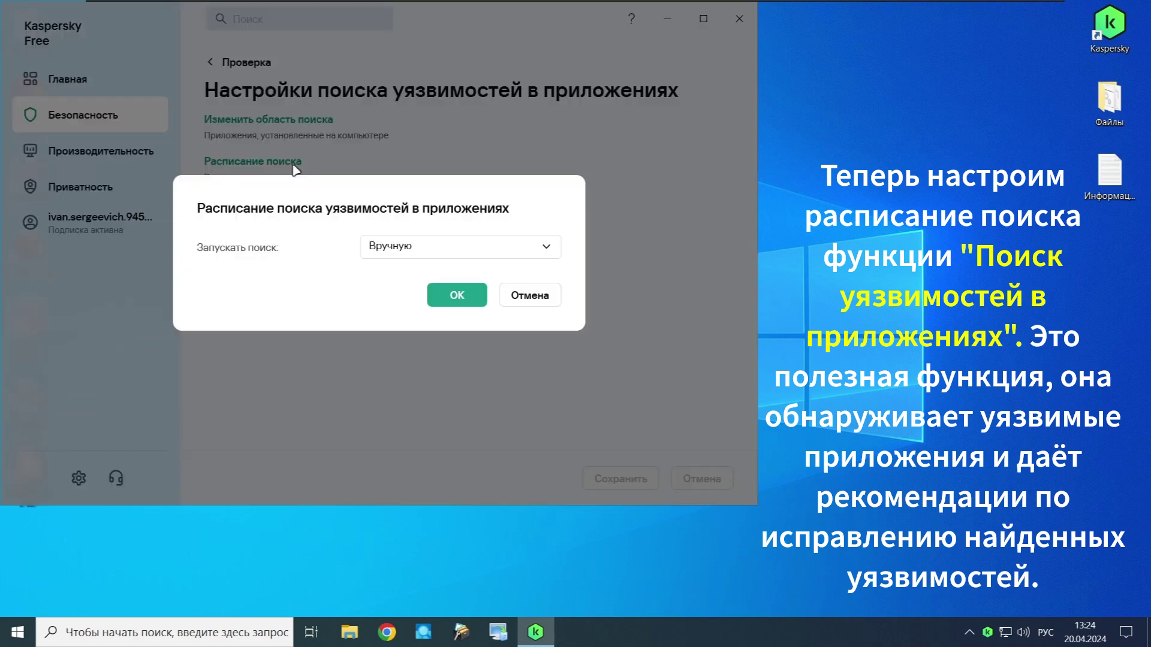
left_click(415, 245)
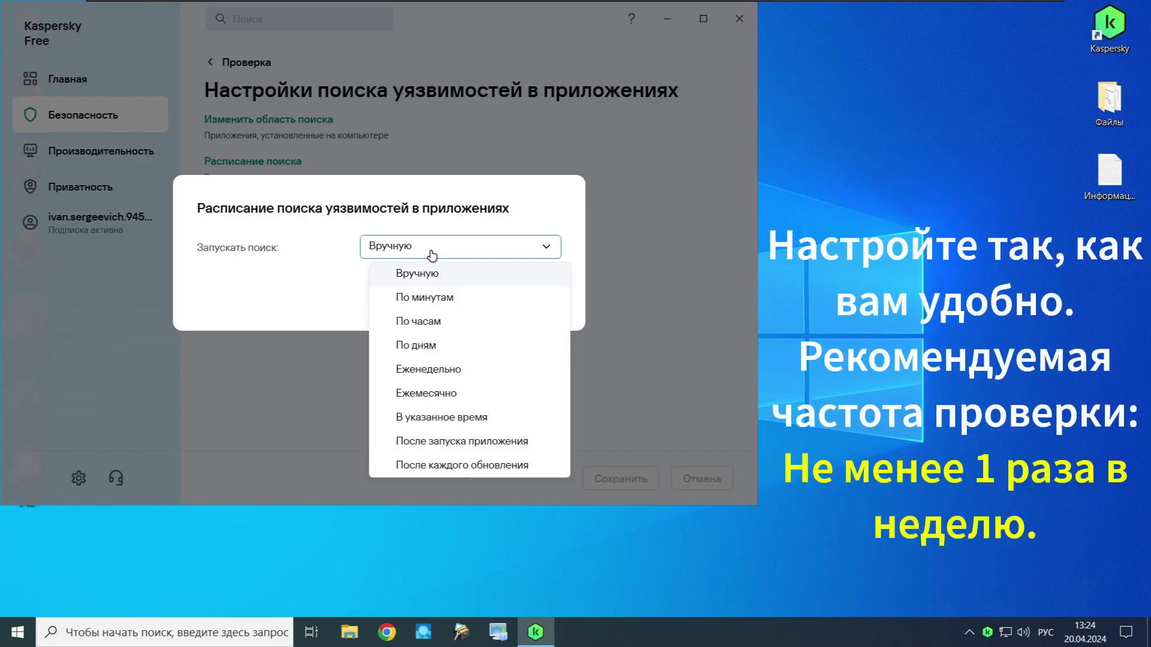
left_click(506, 344)
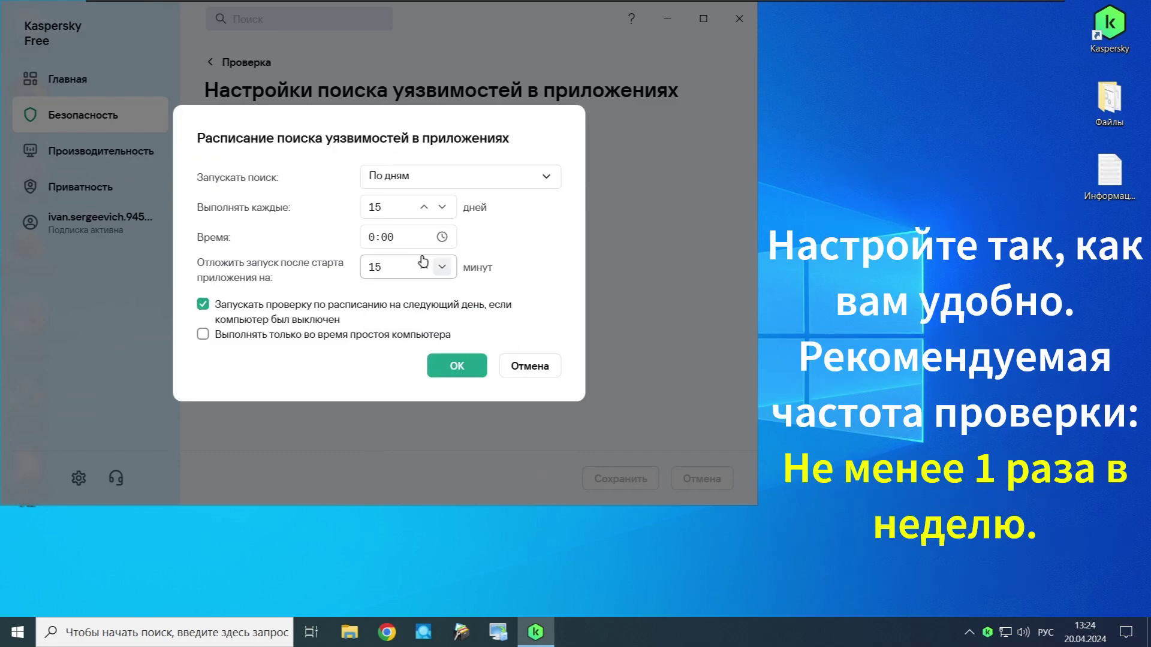
left_click_drag(382, 208, 367, 207)
type("3")
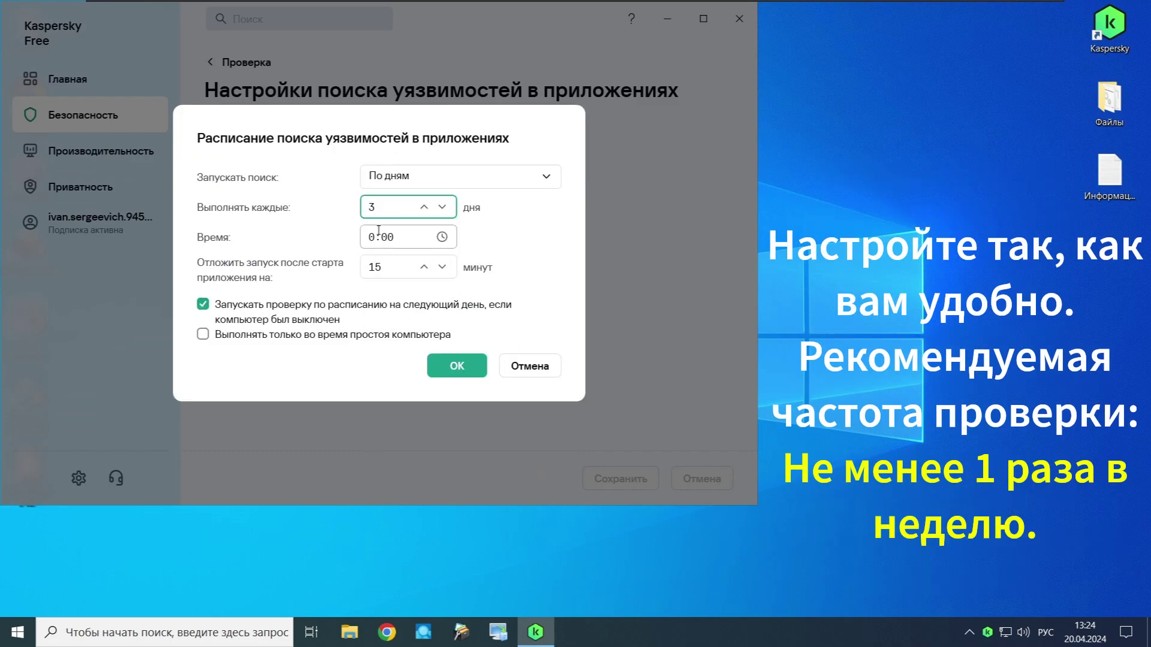
left_click(372, 237)
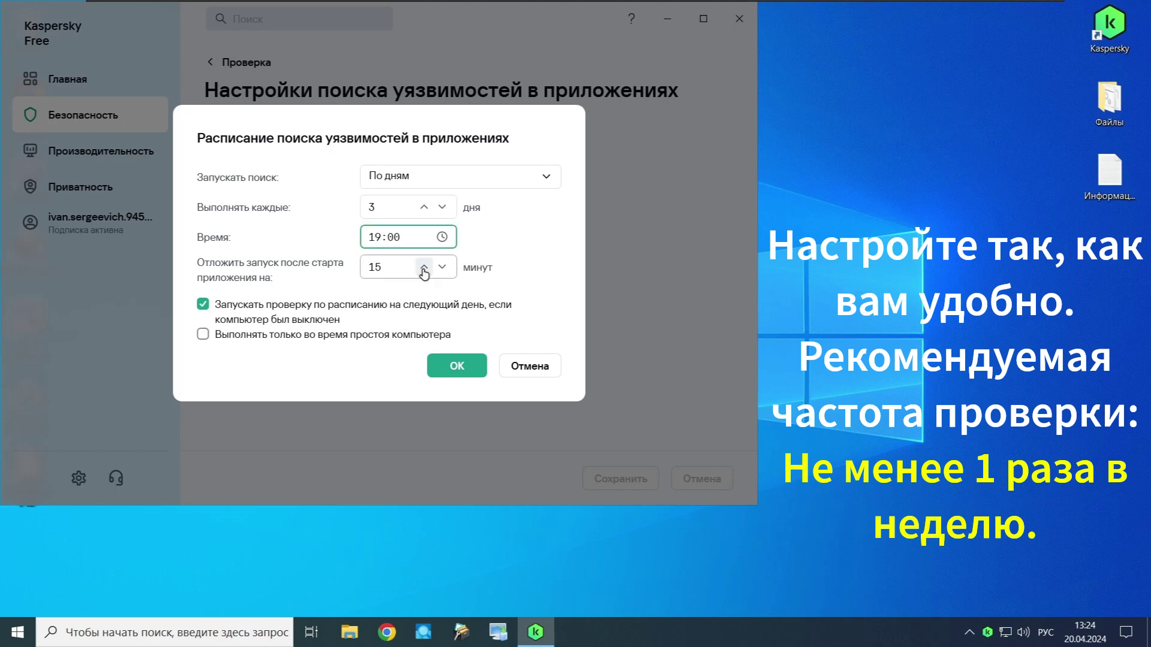
left_click(457, 365)
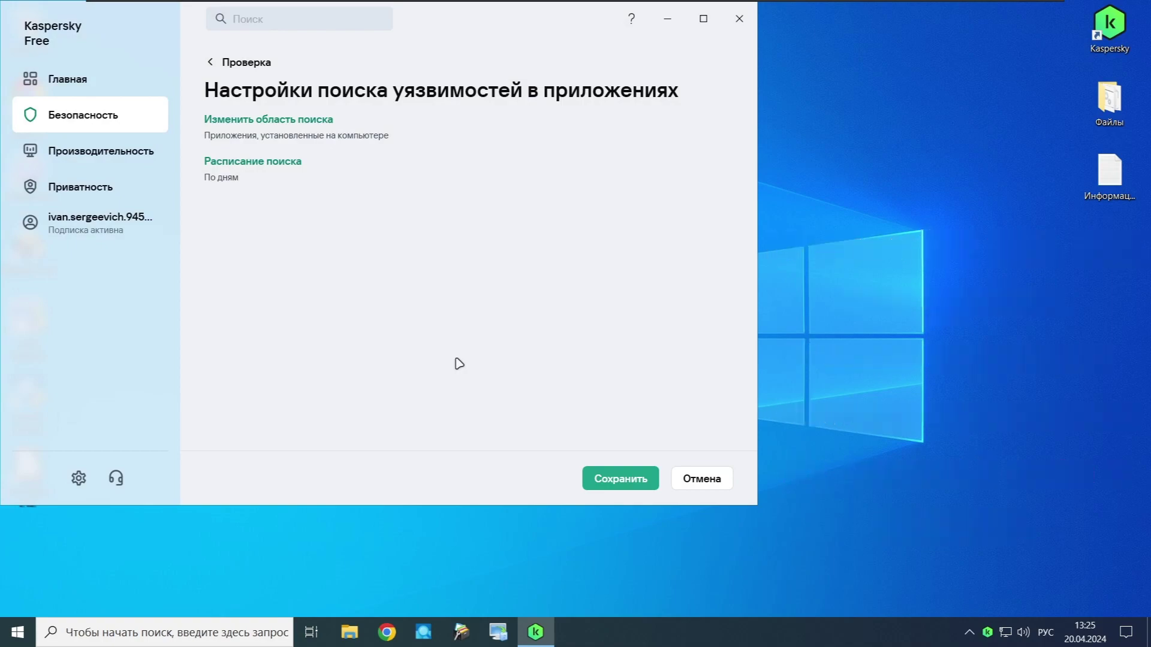
left_click(615, 478)
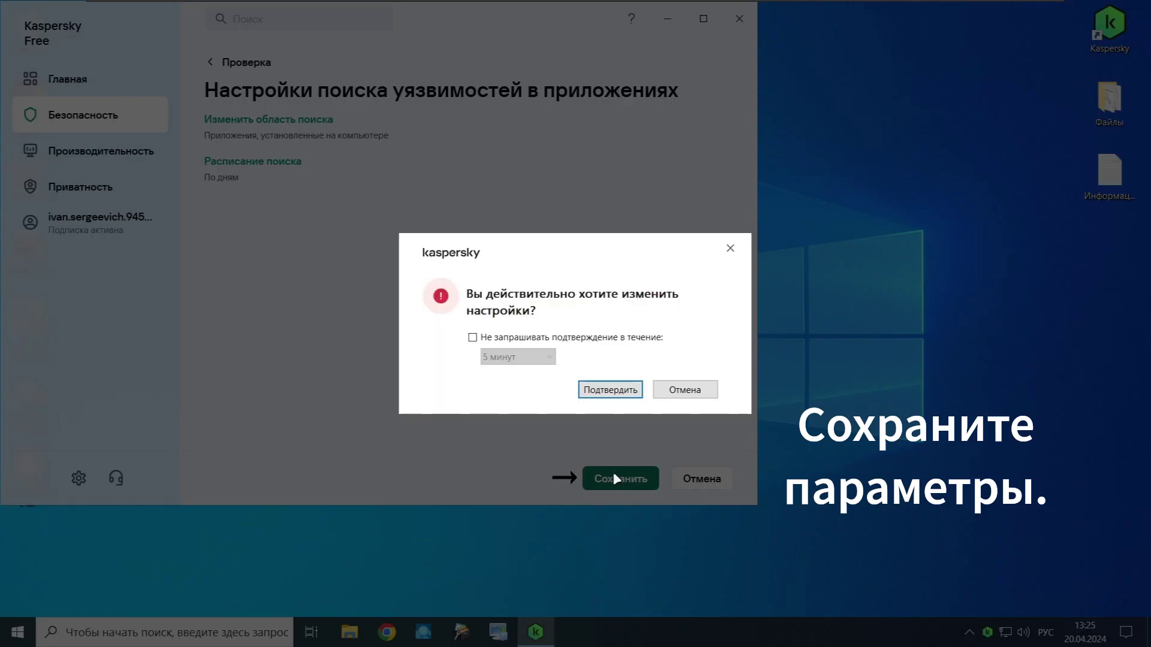
left_click(608, 399)
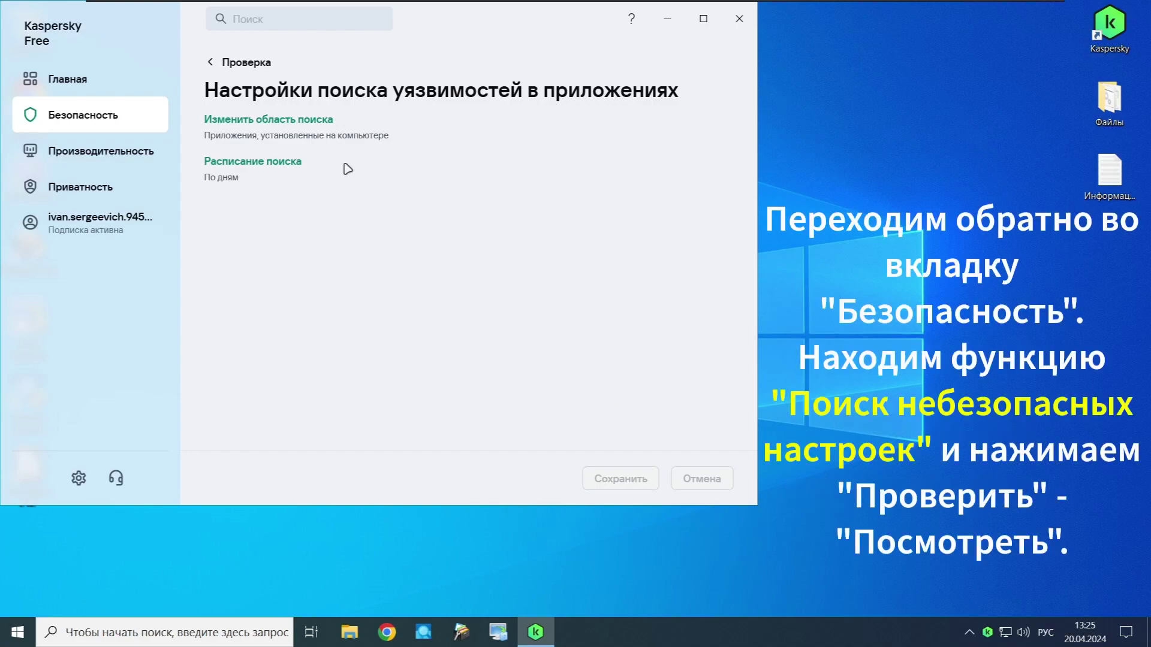
Step: Run the unsafe settings check and fix the hidden file name extensions issue it finds
left_click(243, 64)
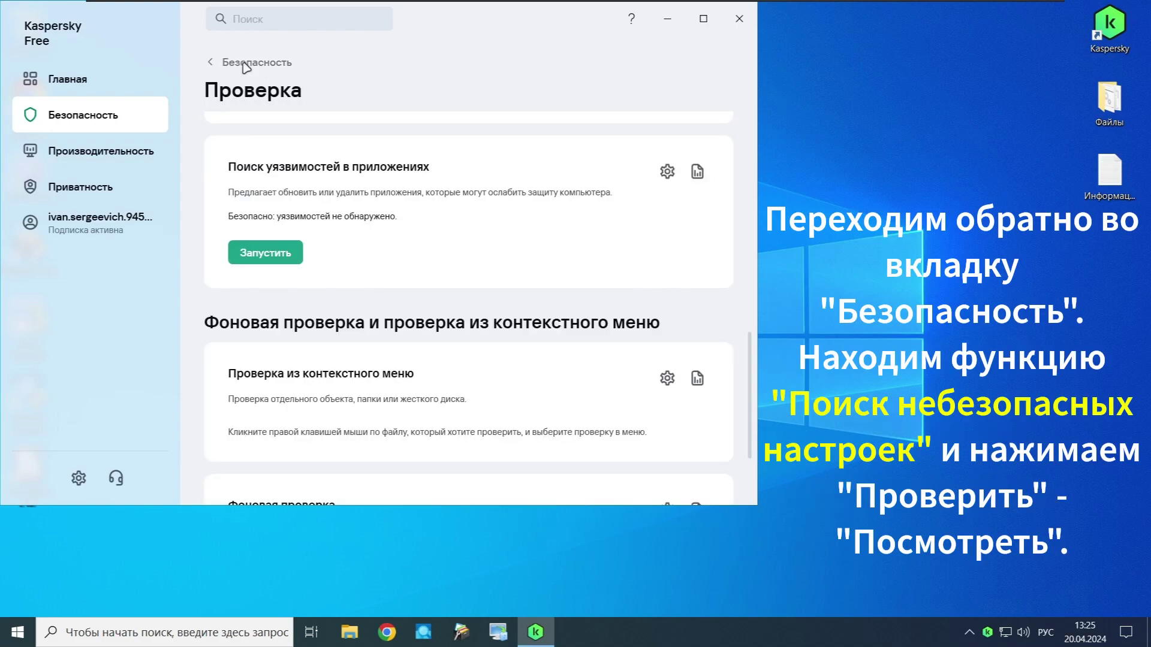
left_click(243, 64)
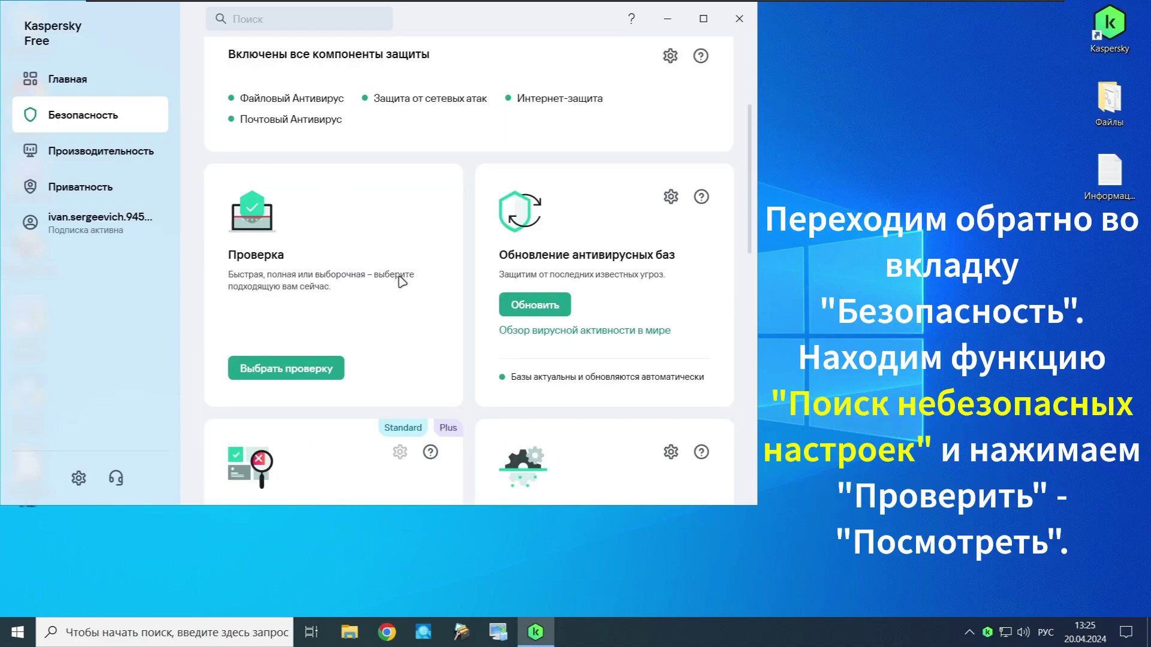
scroll(401, 281, "down", 5)
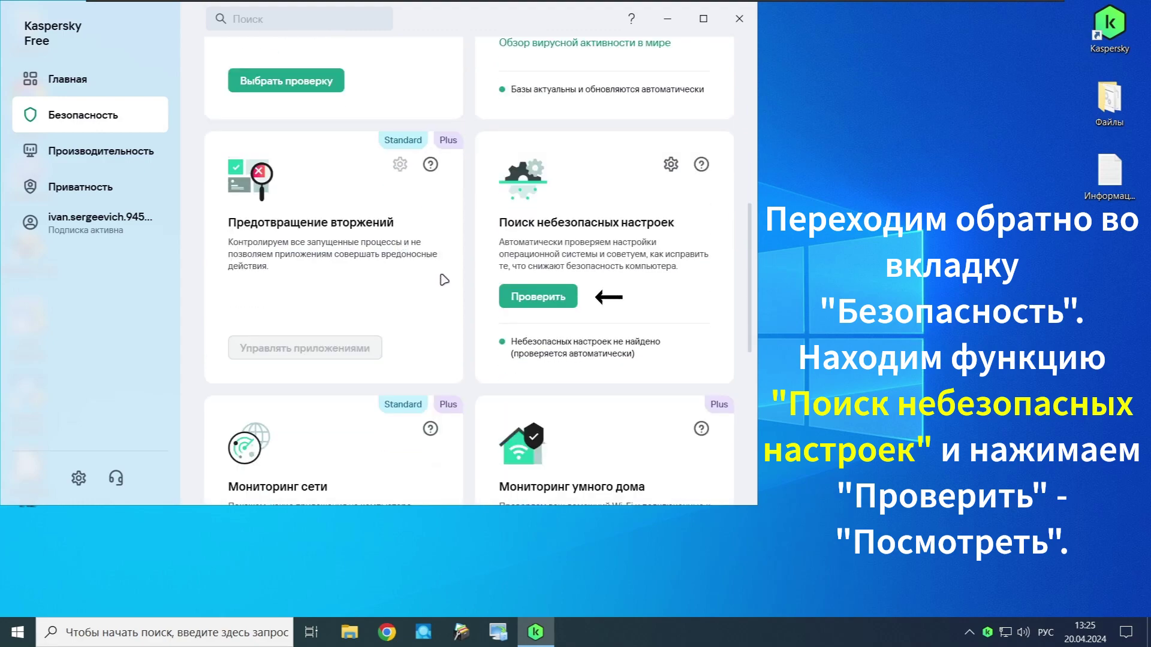
left_click(512, 296)
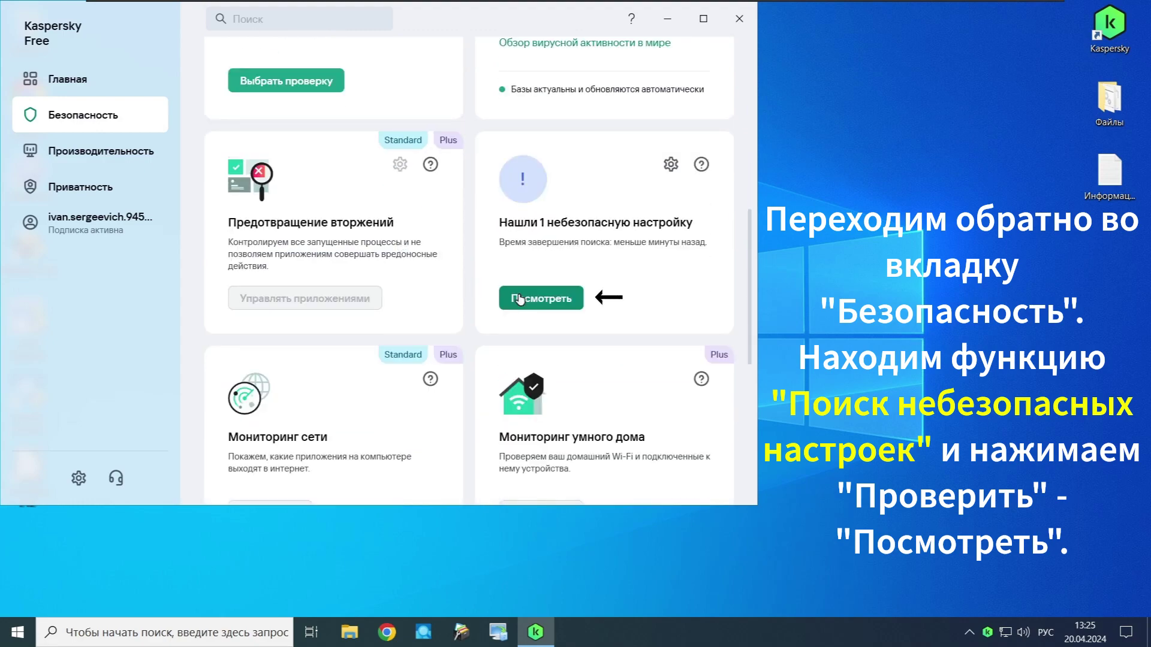
left_click(519, 299)
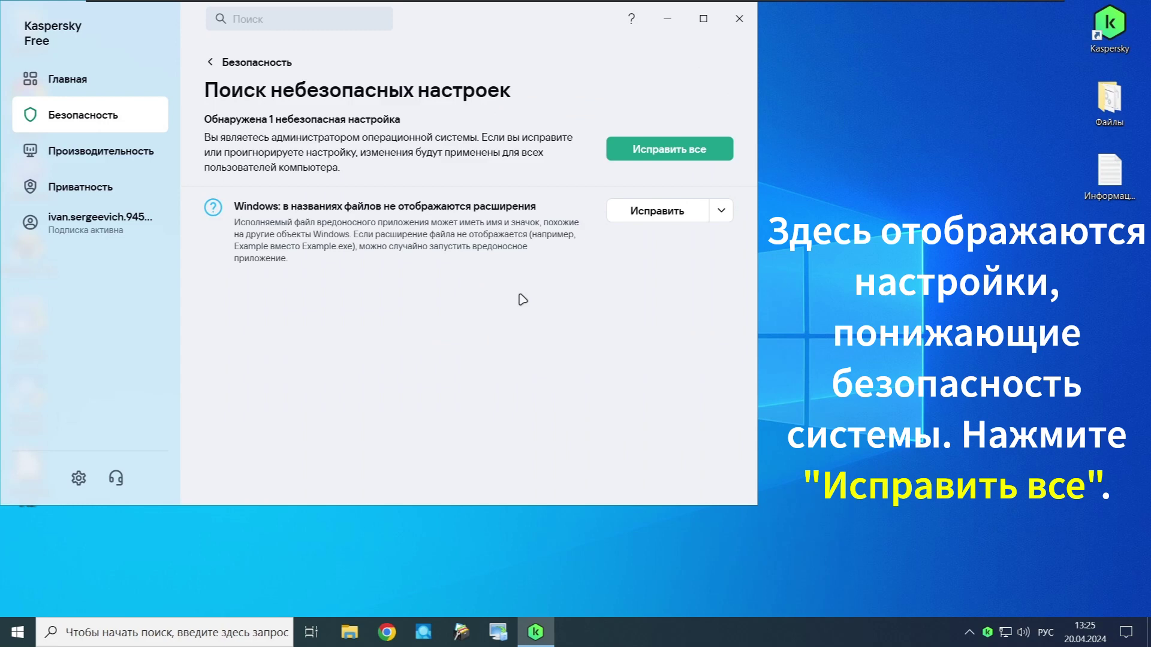
left_click(669, 157)
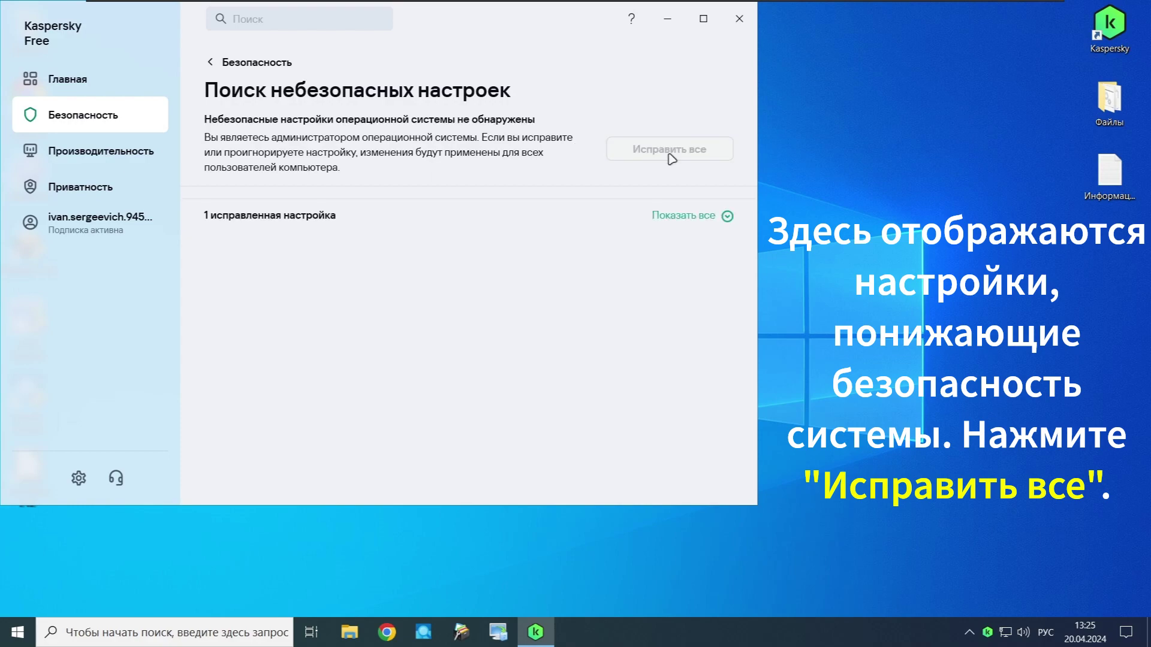
left_click(272, 63)
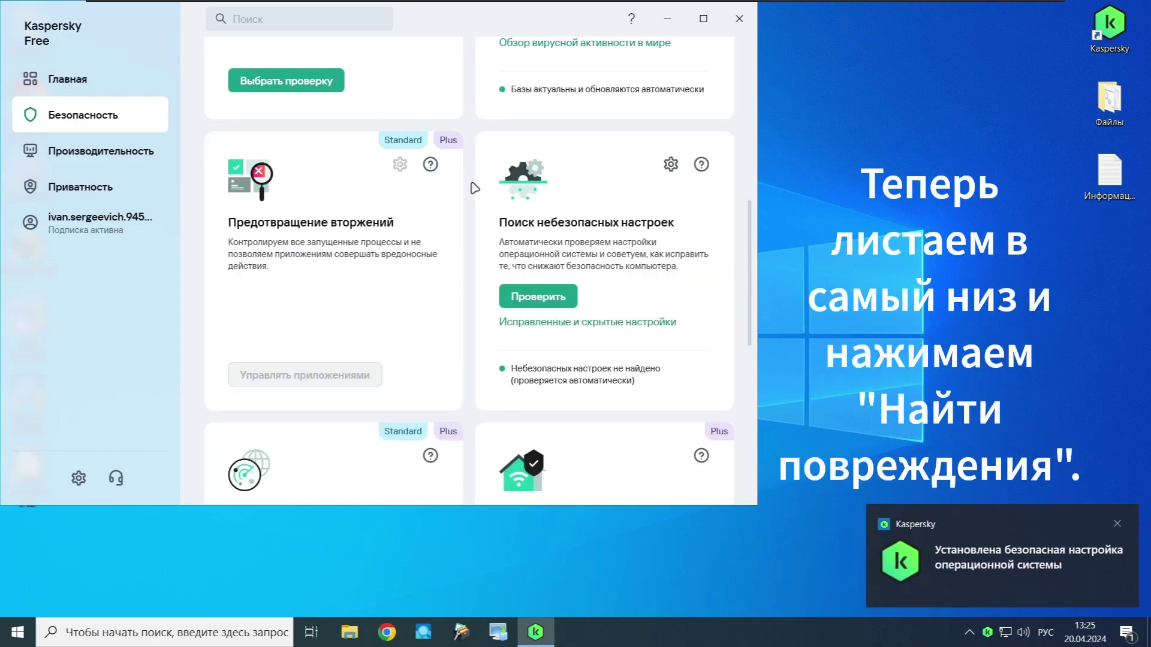
Step: Run Windows troubleshooting and apply all four autorun fixes, including the CD-ROM one
scroll(474, 188, "down", 8)
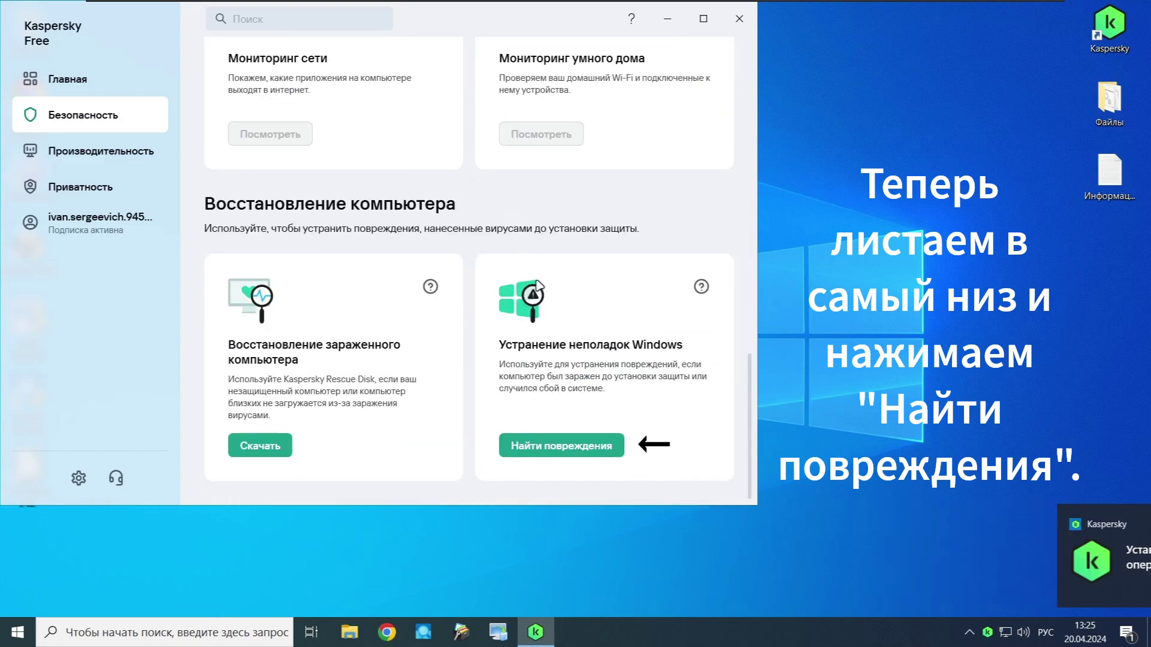
left_click(575, 447)
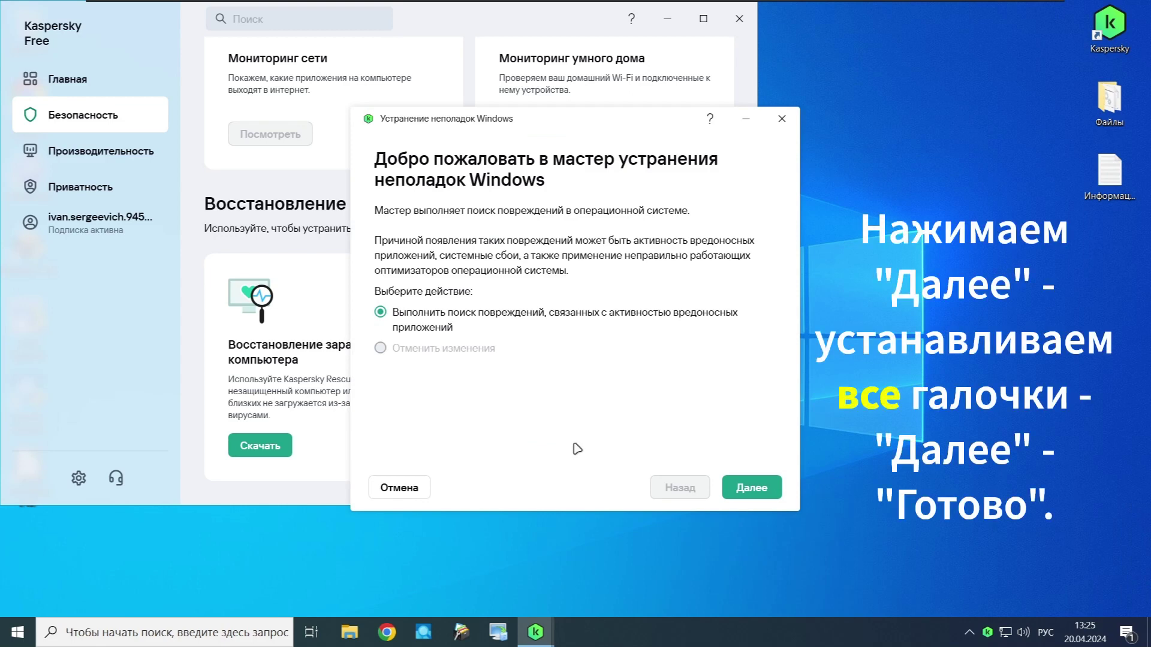
left_click(754, 491)
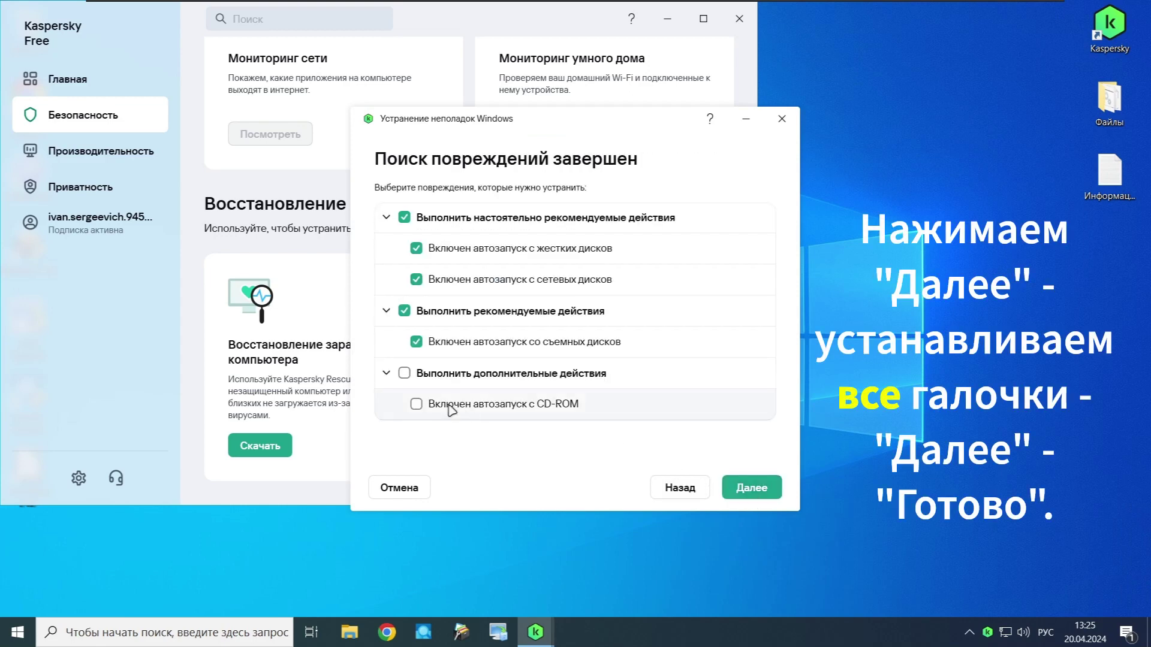
left_click(403, 374)
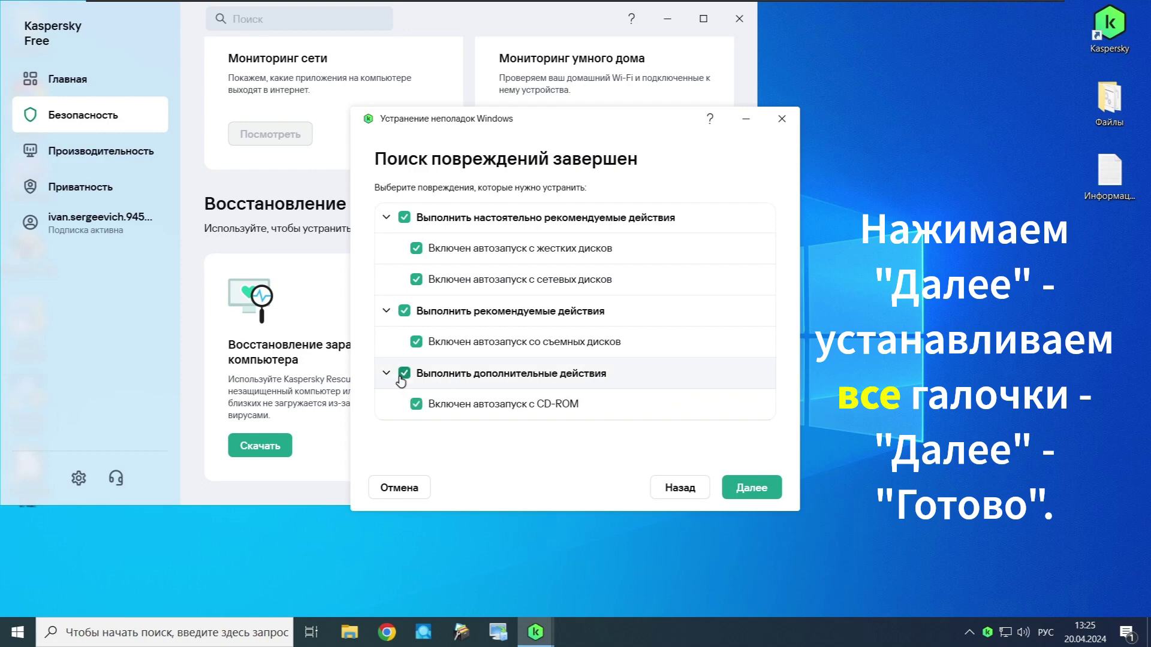
left_click(739, 488)
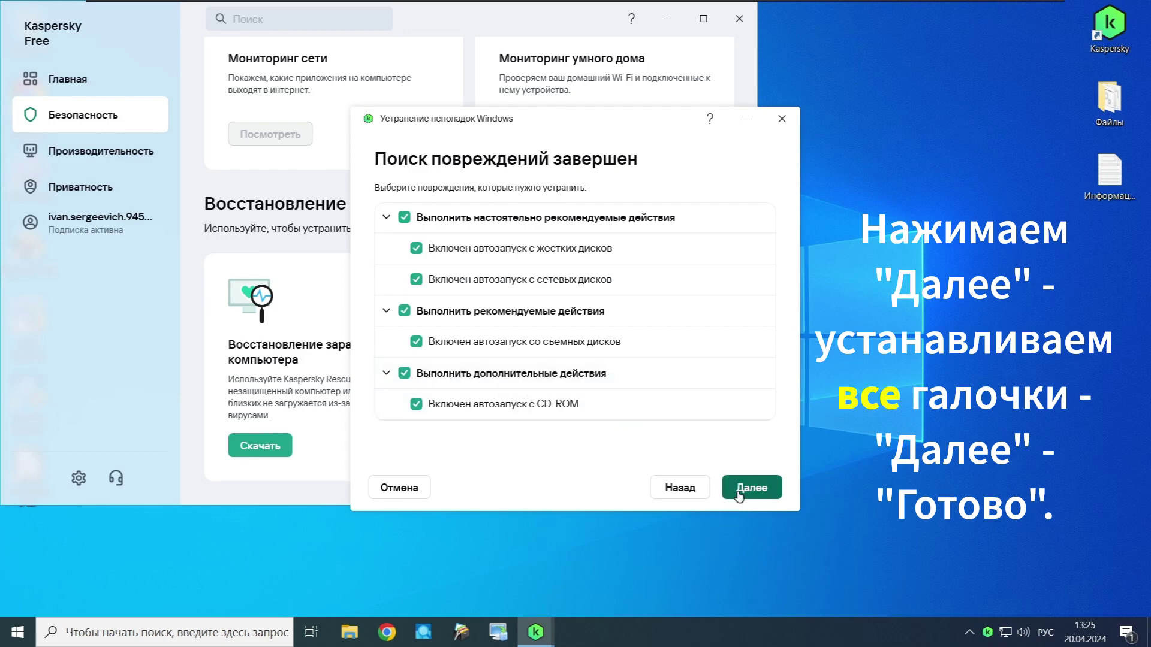
left_click(738, 489)
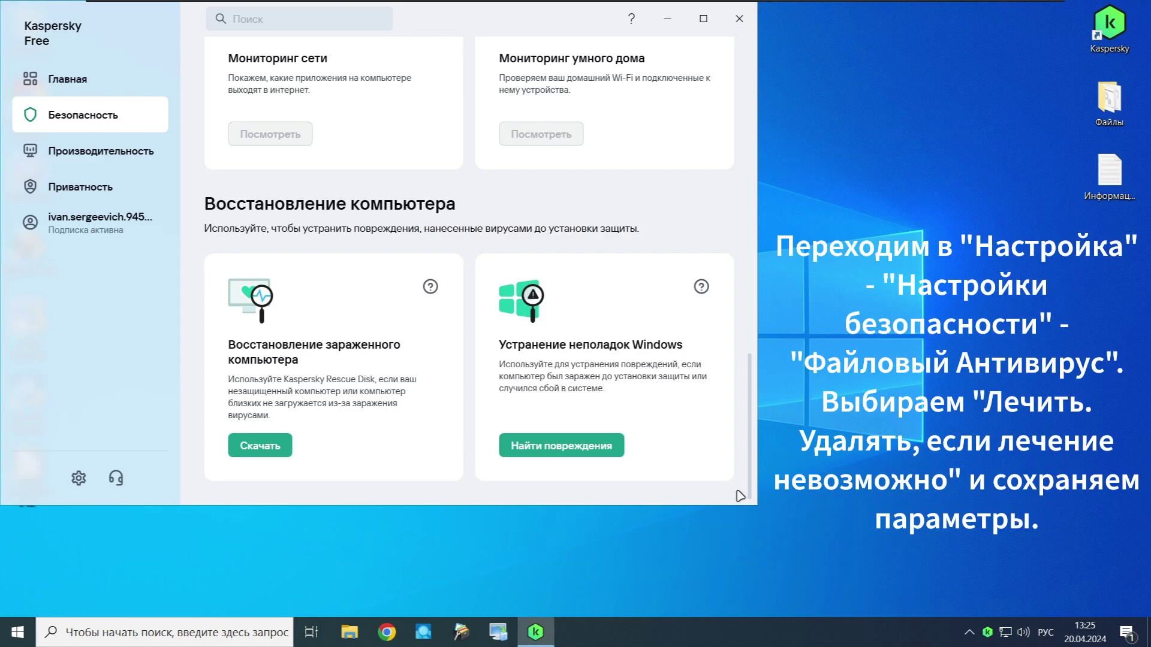
Step: Set Файловый Антивирус to 'Лечить. Удалять, если лечение невозможно', then save and confirm
left_click(84, 478)
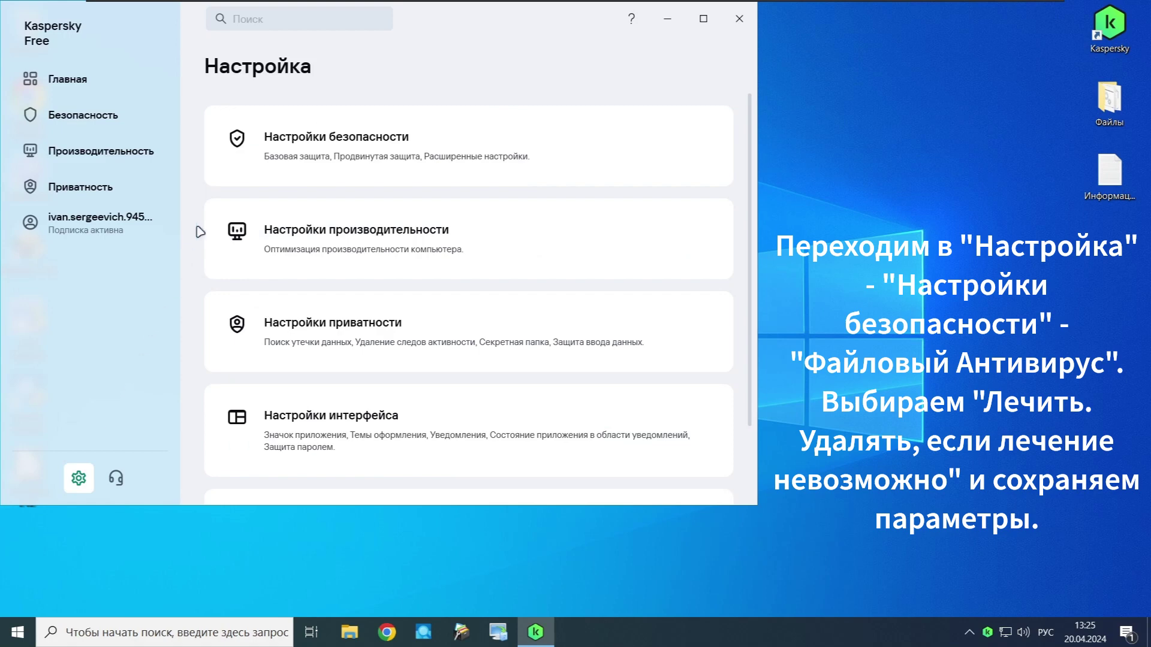
left_click(223, 183)
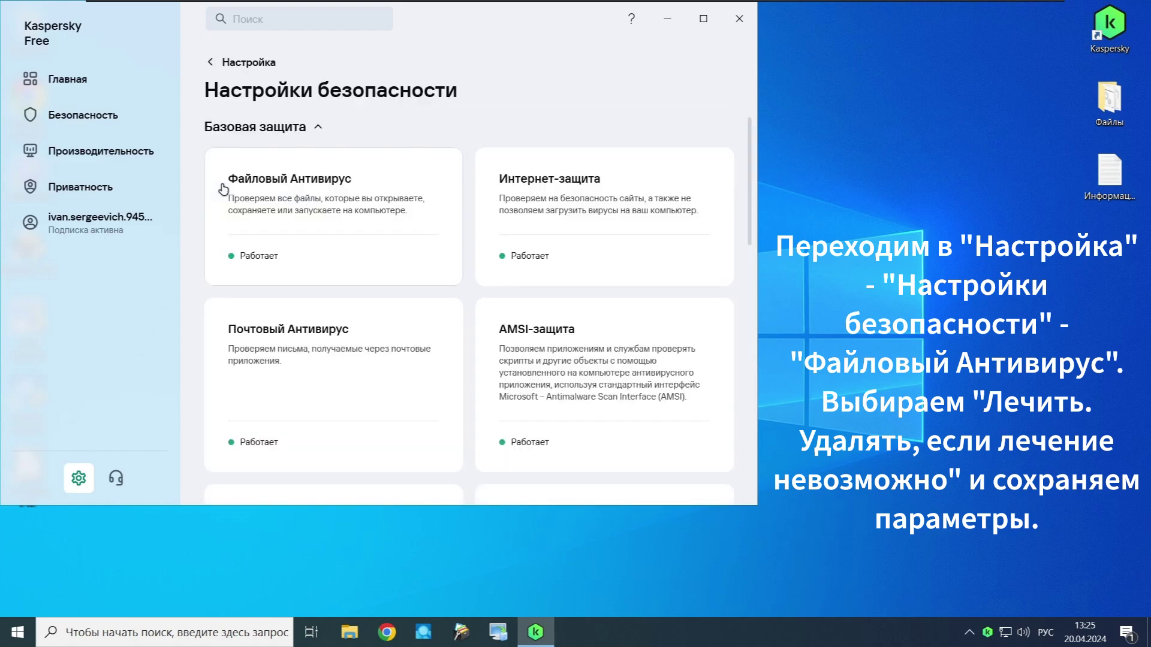
left_click(283, 222)
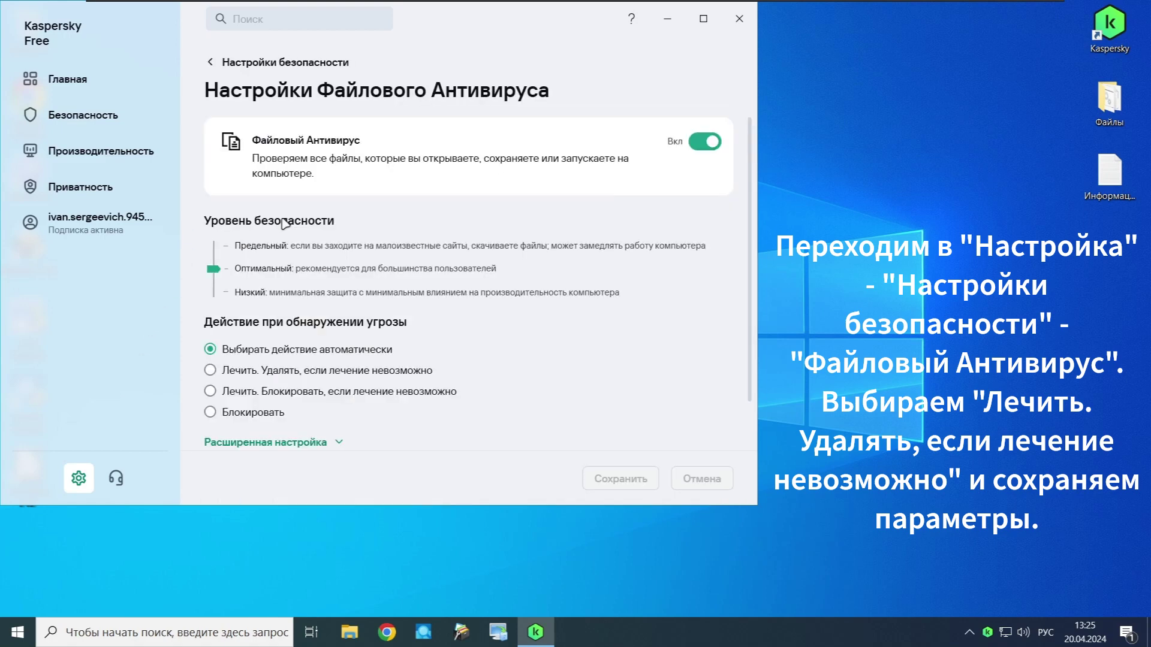
left_click(312, 370)
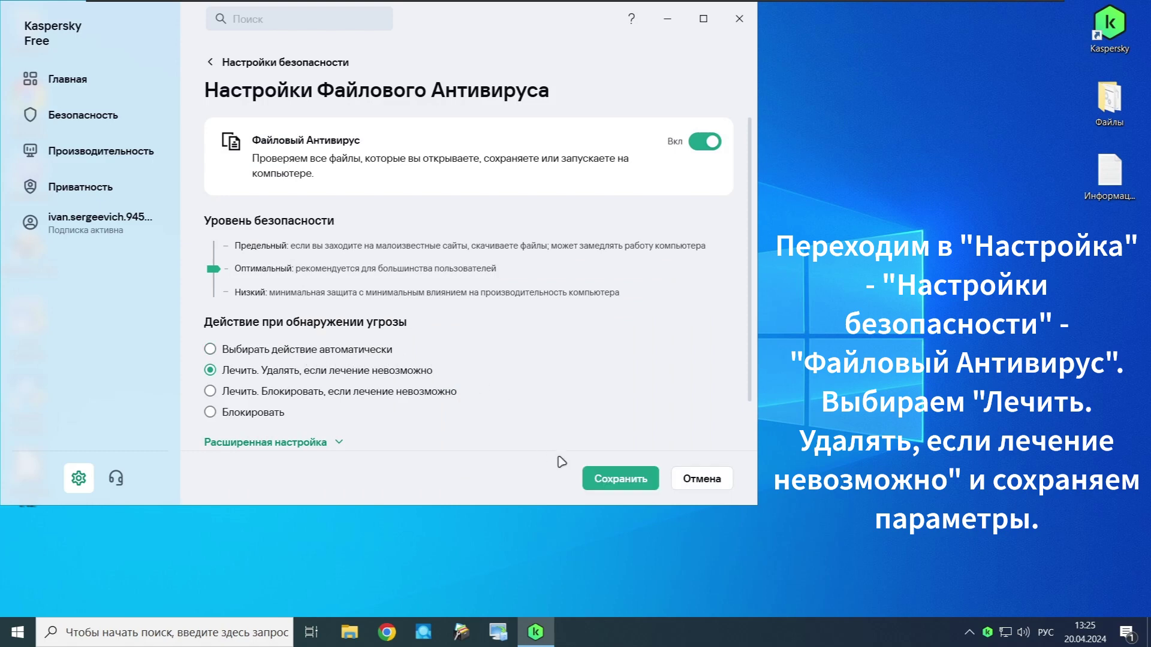
left_click(590, 477)
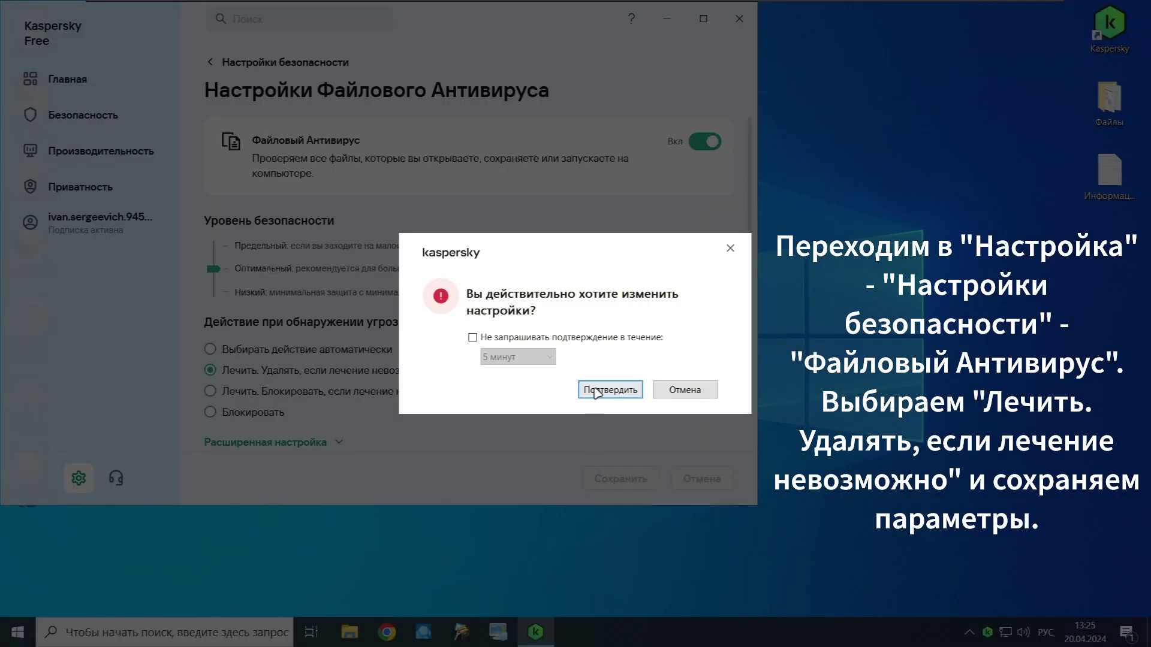
left_click(597, 391)
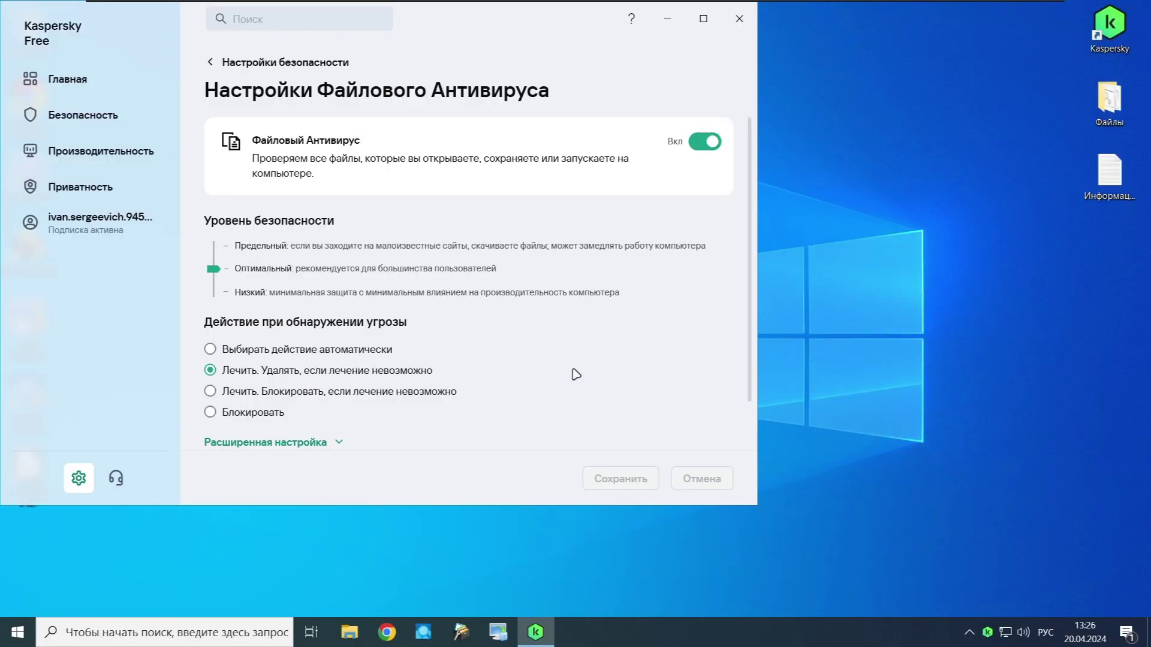
left_click(302, 61)
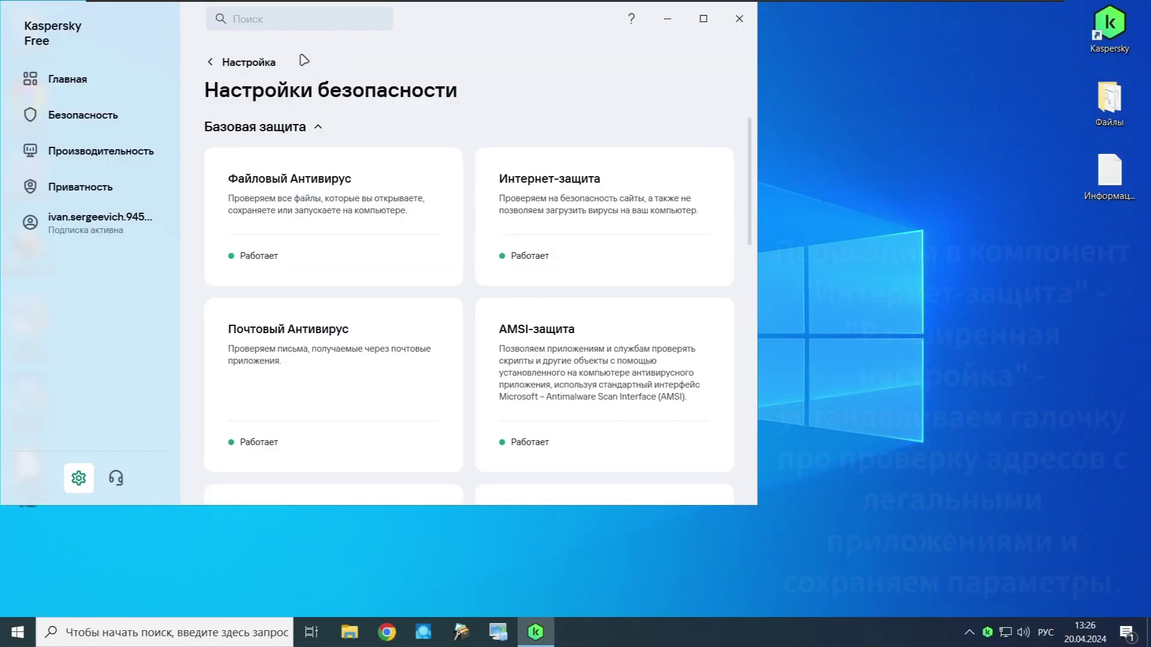
Step: Enable Интернет-защита's check of addresses against the legitimate-apps database, then save and confirm
left_click(479, 174)
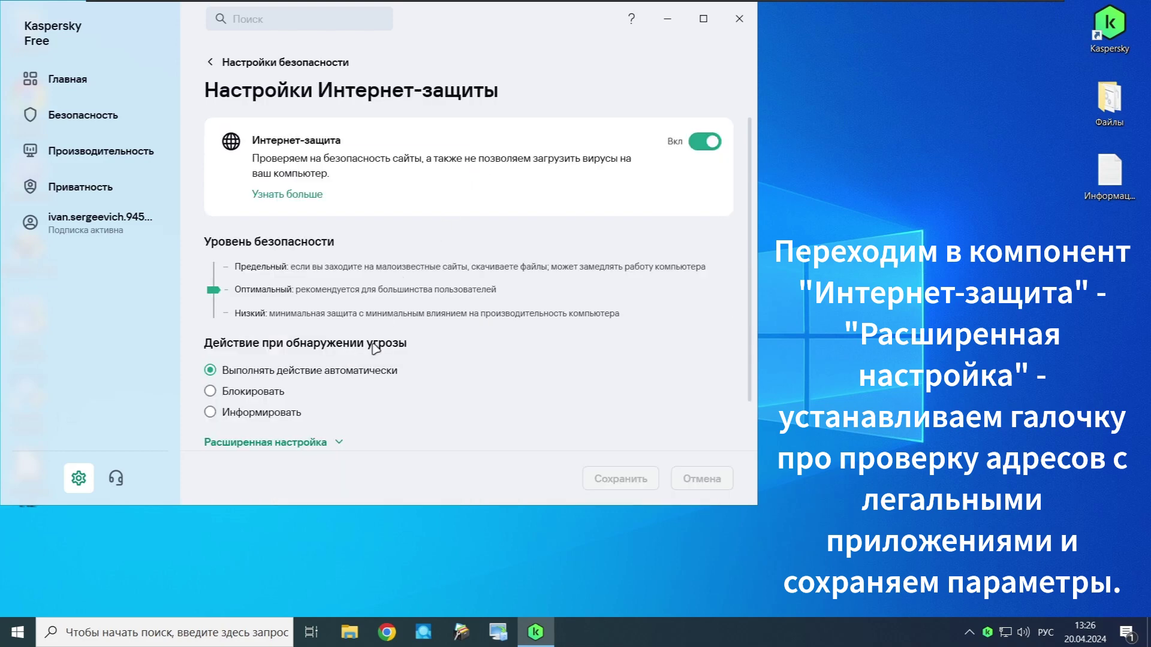
left_click(340, 443)
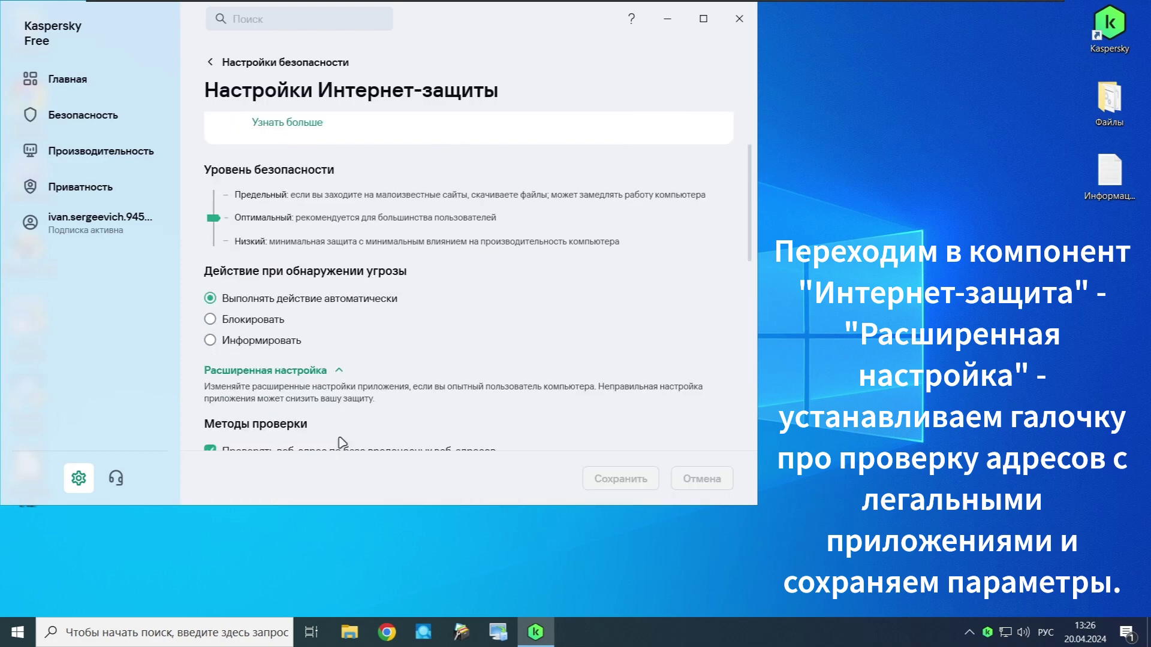
scroll(341, 442, "down", 1)
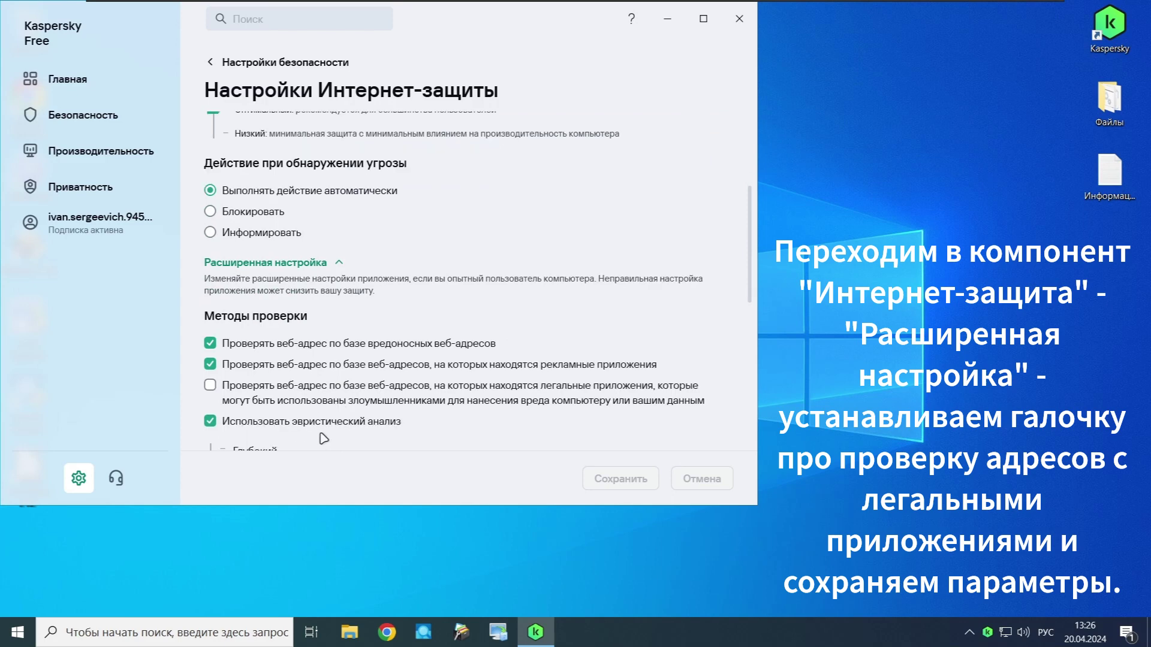
left_click(209, 386)
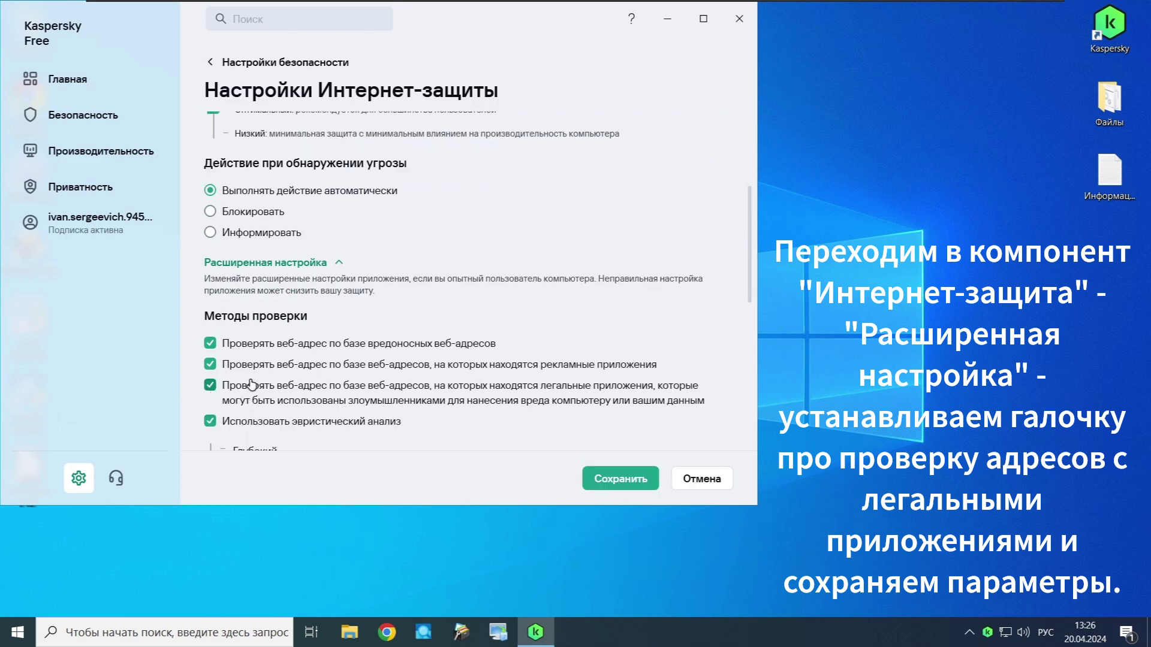
left_click(592, 473)
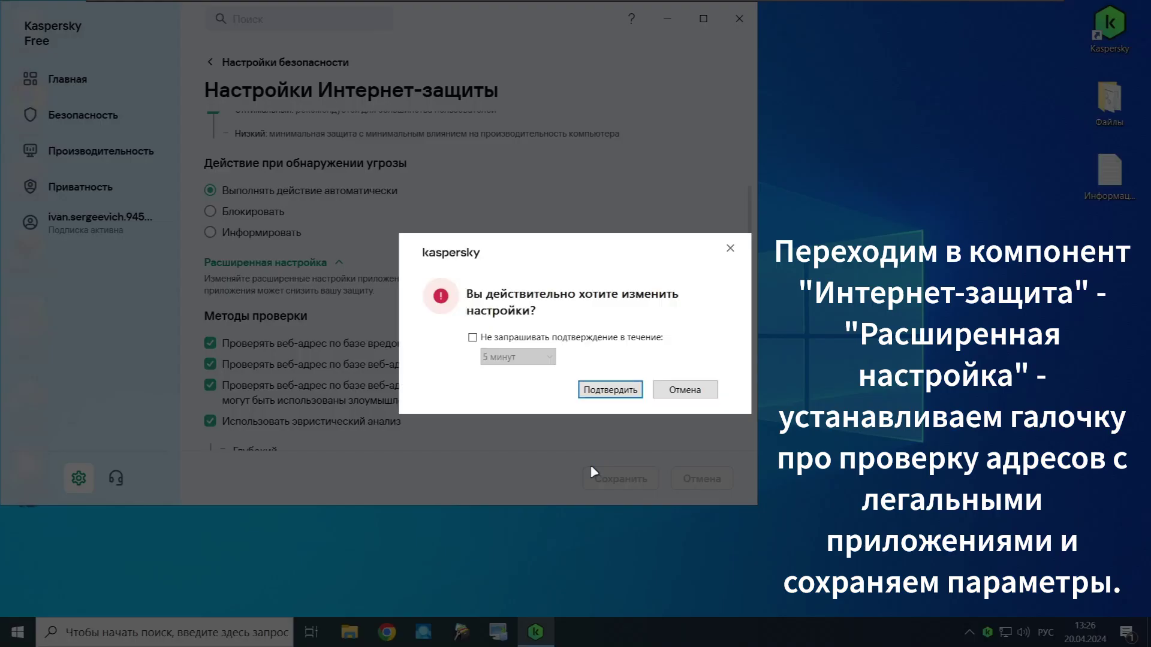
left_click(594, 393)
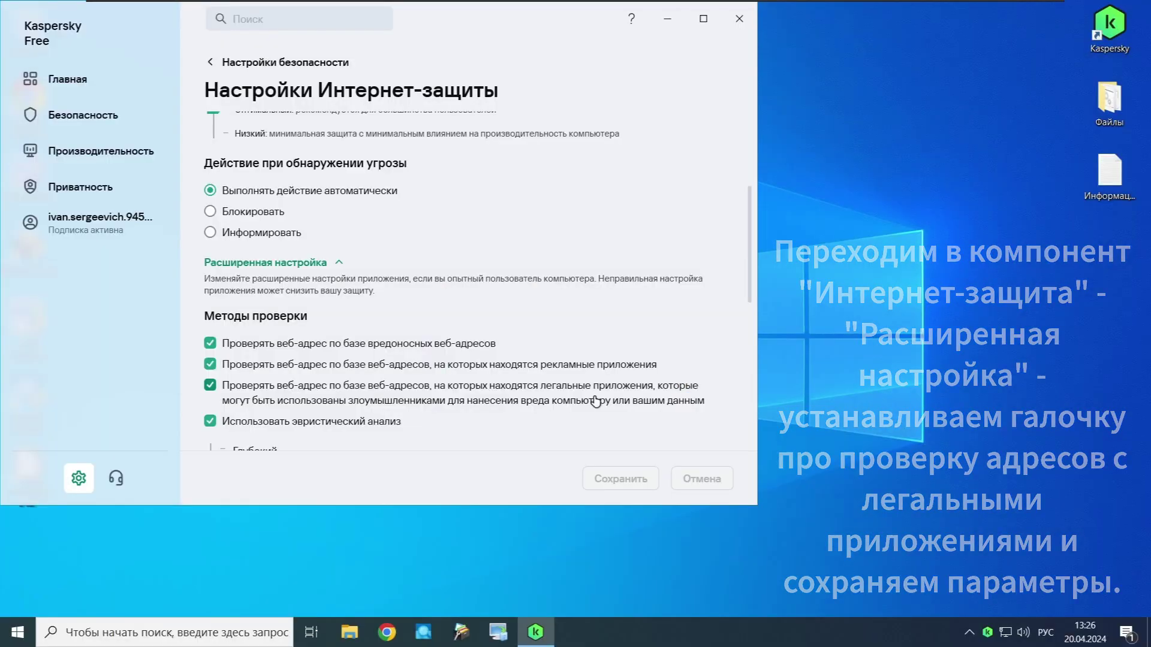
left_click(315, 63)
Step: Make network attack protection treat port scanning as an attack, then save and confirm
scroll(337, 245, "down", 3)
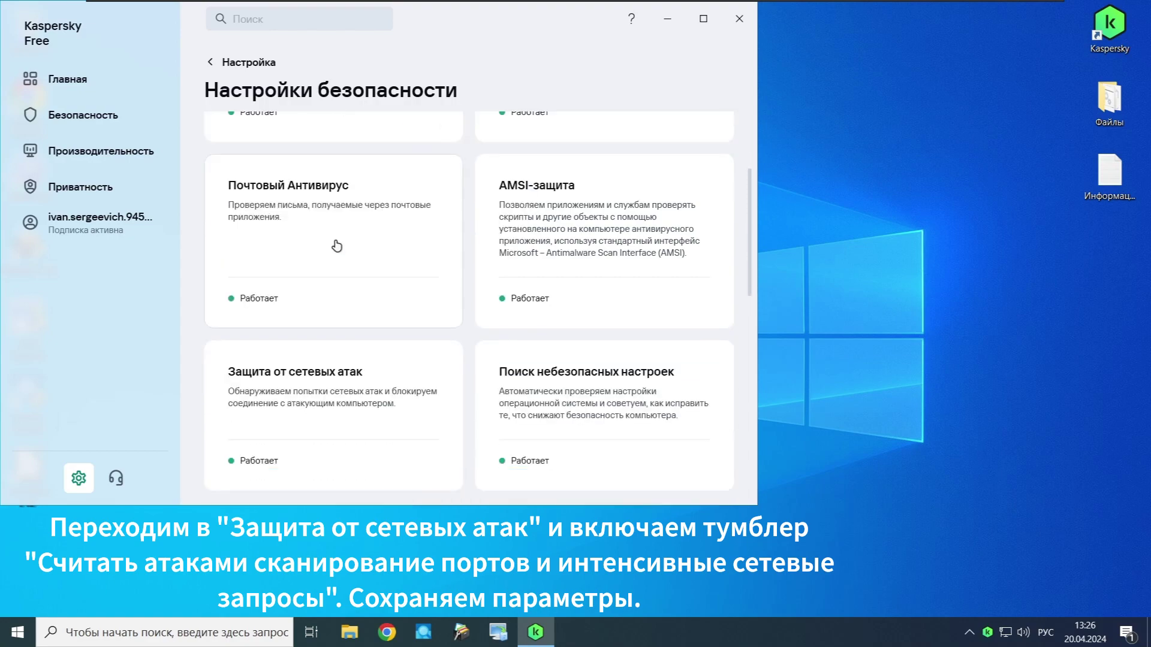
left_click(368, 288)
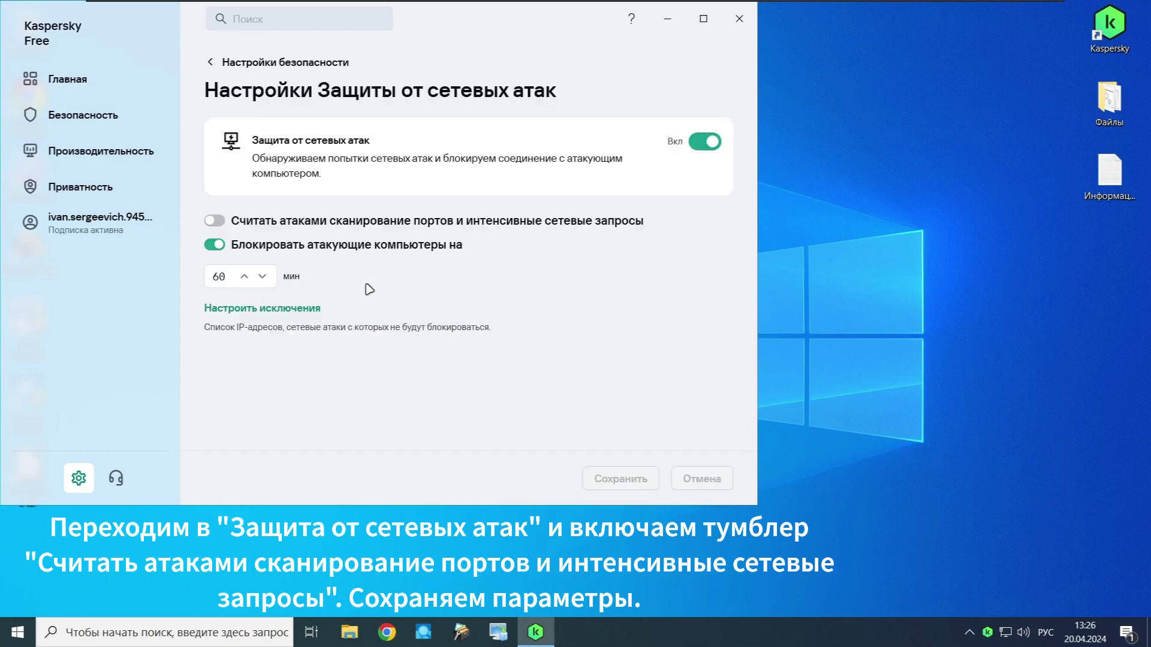
left_click(217, 222)
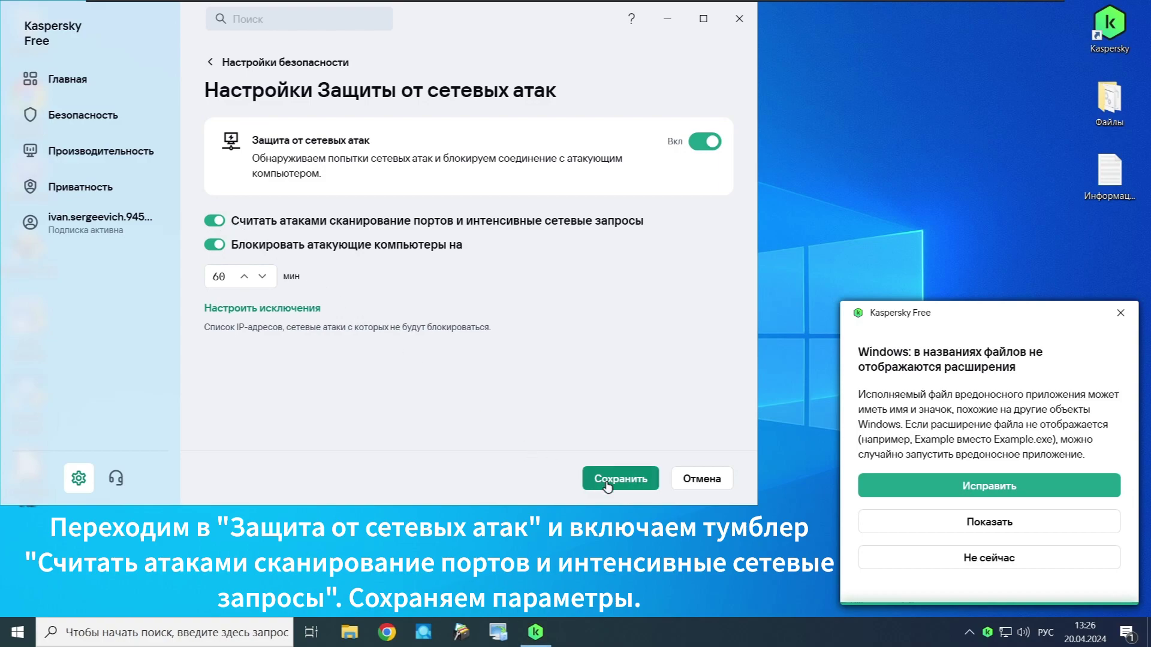
left_click(606, 479)
left_click(619, 393)
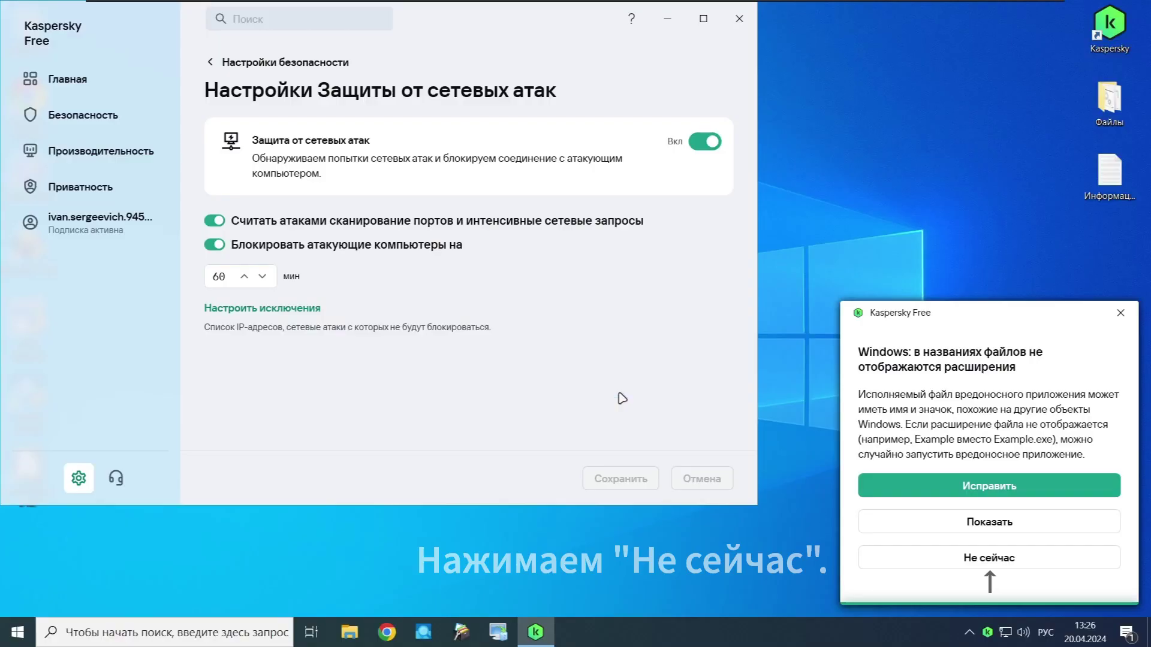
Step: Dismiss the file-extensions notification for now and return to the security settings list
left_click(920, 559)
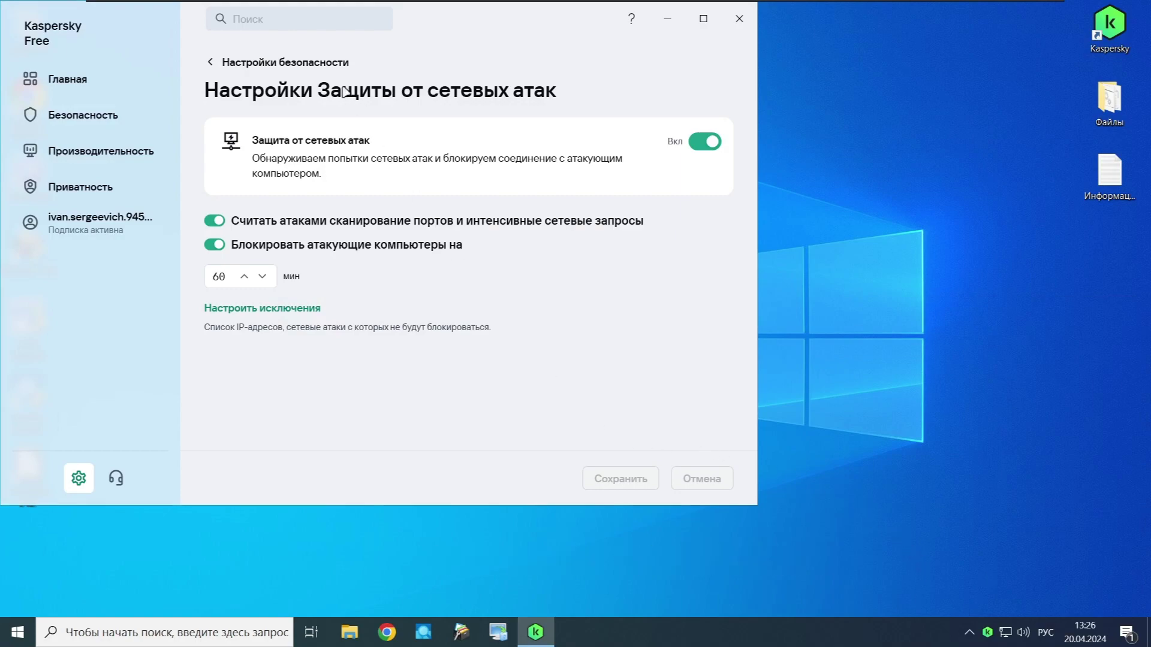
left_click(319, 63)
scroll(382, 309, "down", 5)
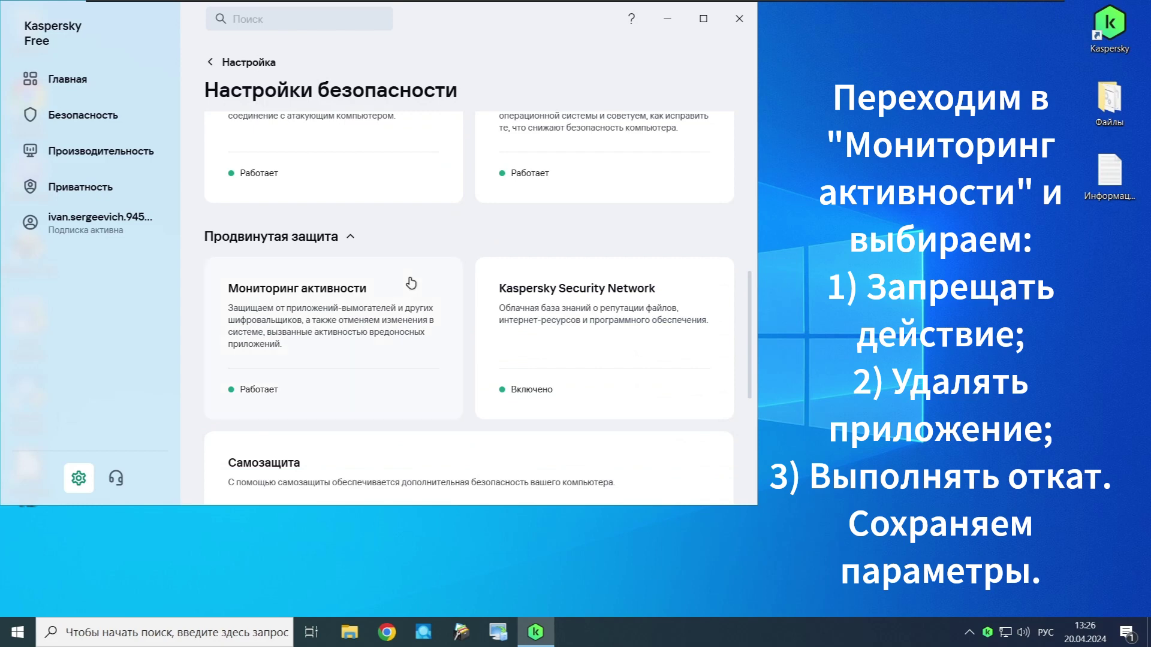
Step: Set Activity Monitor to Запрещать действие, Удалять приложение and Выполнять откат, then save and confirm
left_click(411, 283)
left_click(384, 327)
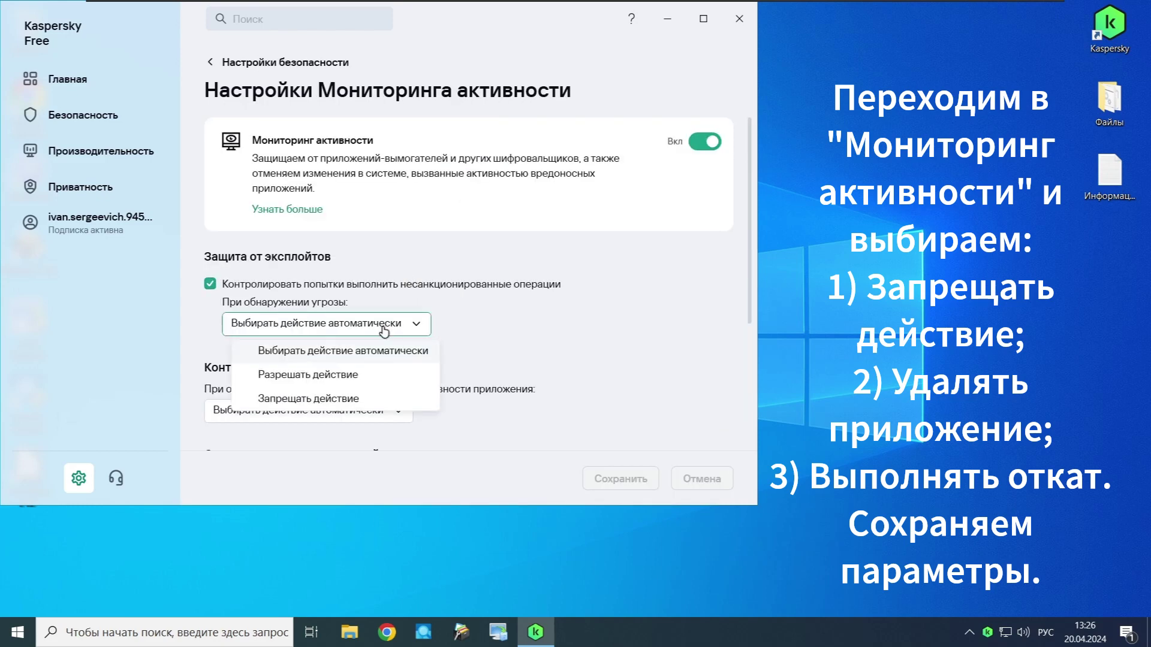
left_click(350, 398)
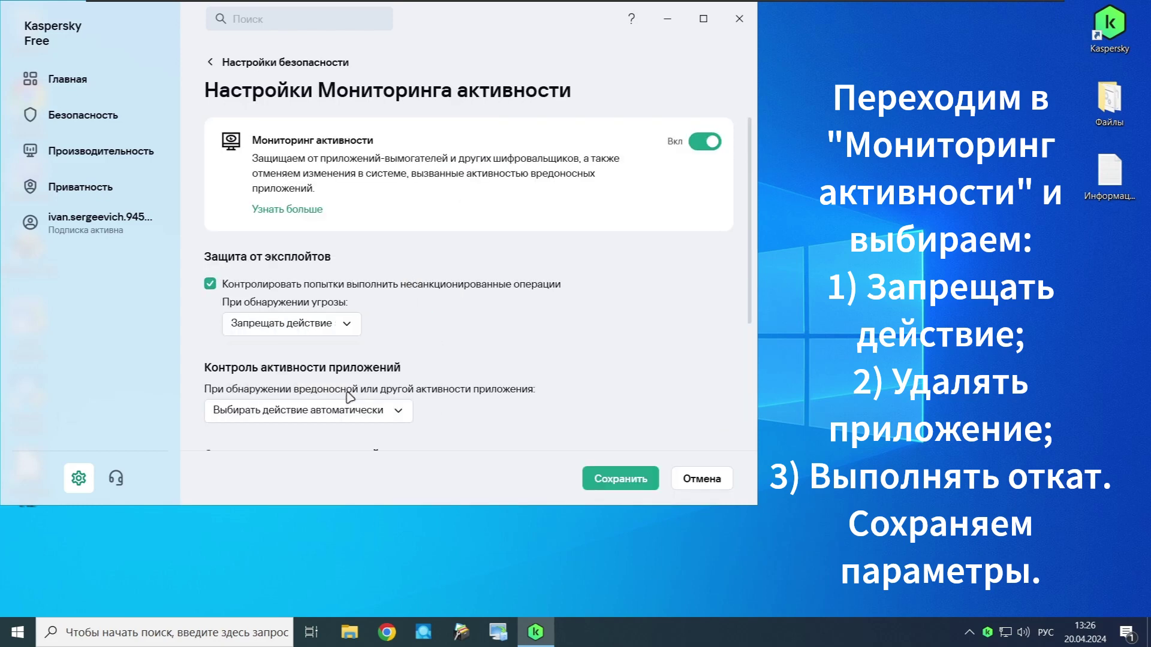
left_click(358, 411)
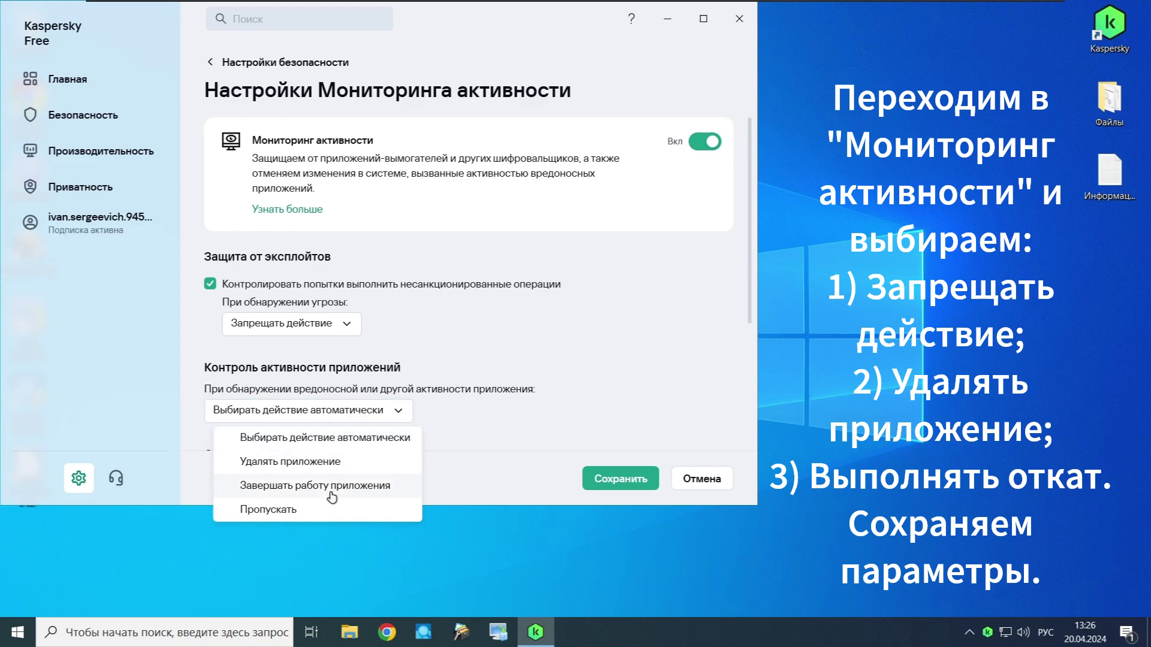
left_click(295, 463)
scroll(301, 454, "down", 2)
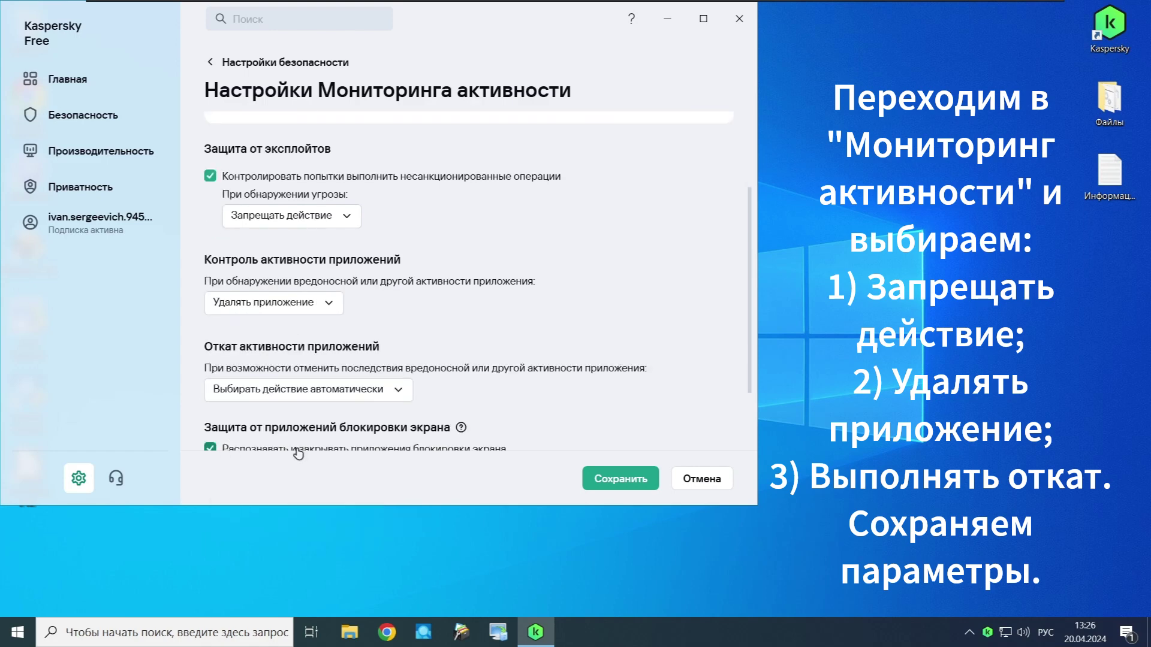
left_click(298, 358)
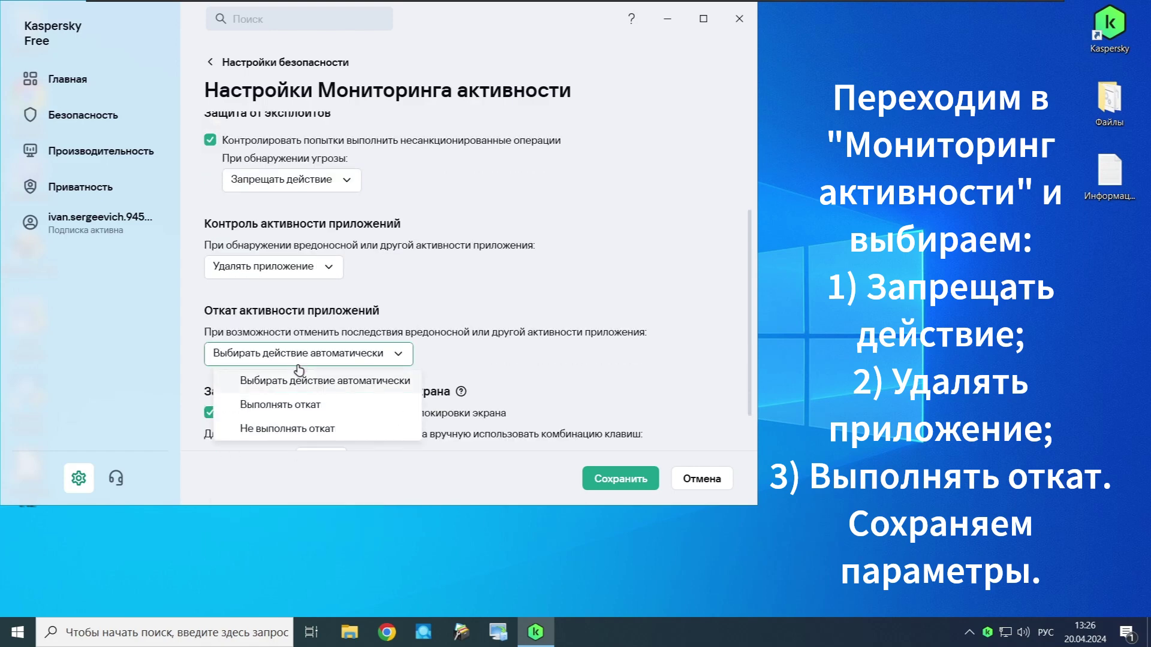
left_click(309, 398)
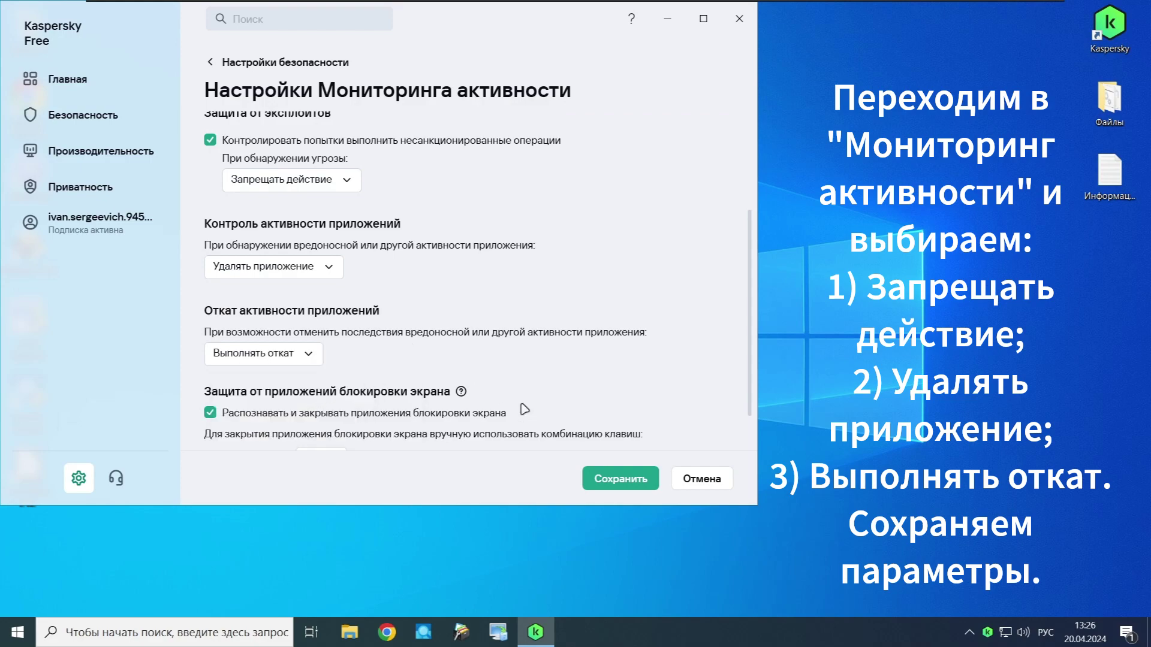
left_click(621, 477)
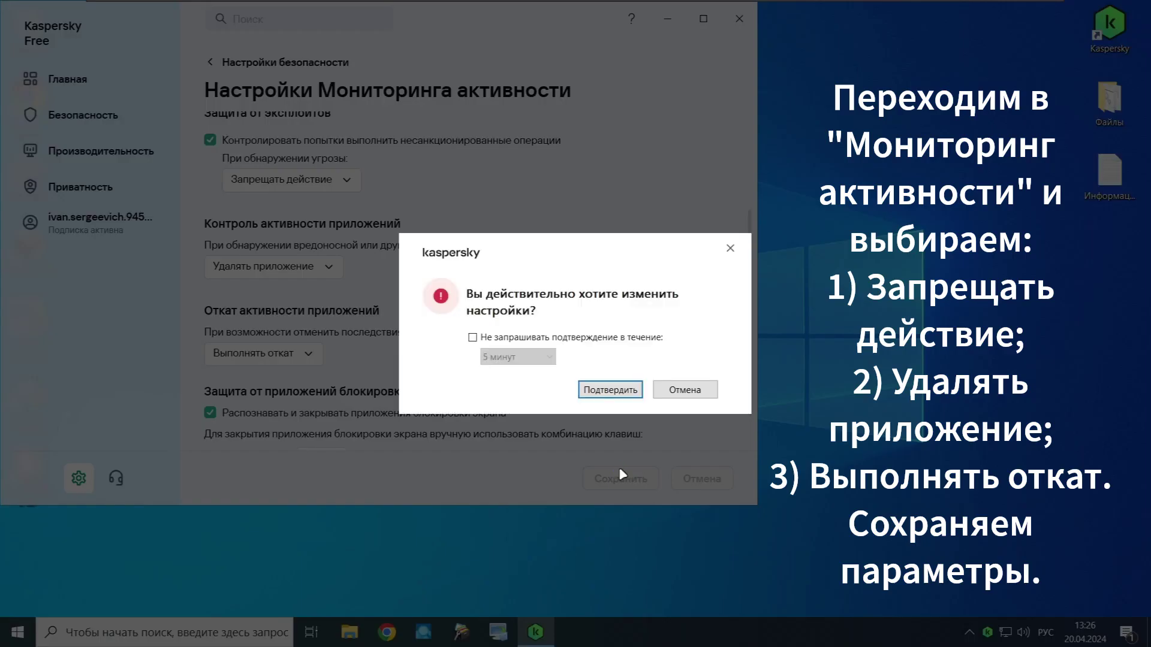
left_click(602, 393)
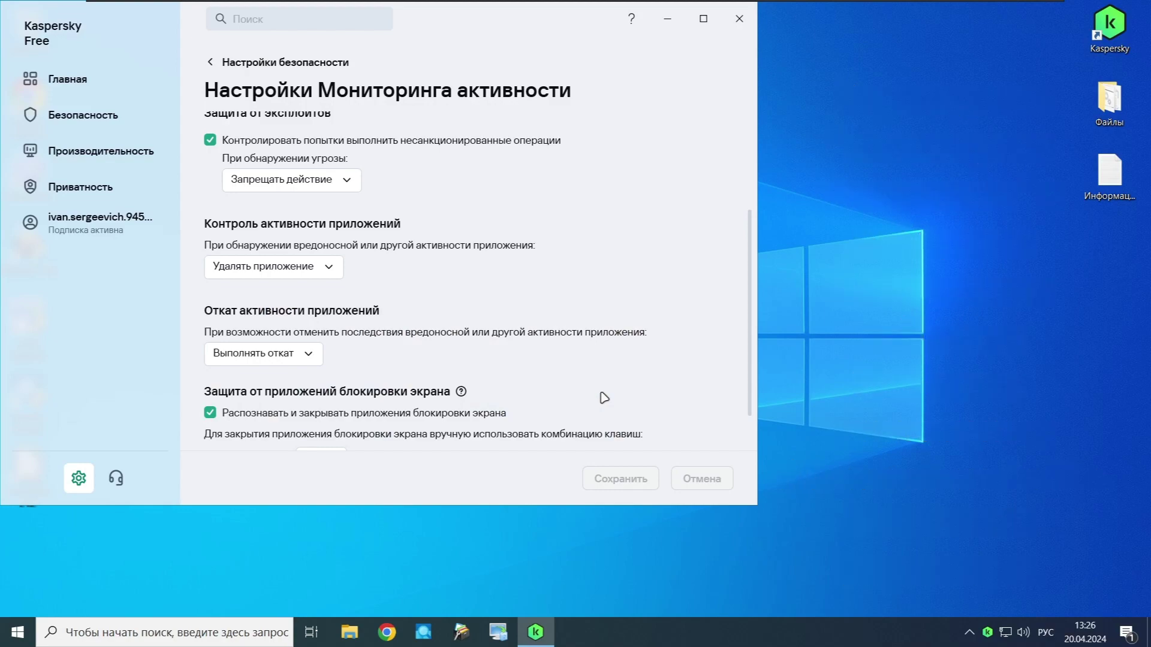
Step: Go back to the main settings and open Настройки интерфейса down to the Защита паролем section
left_click(307, 65)
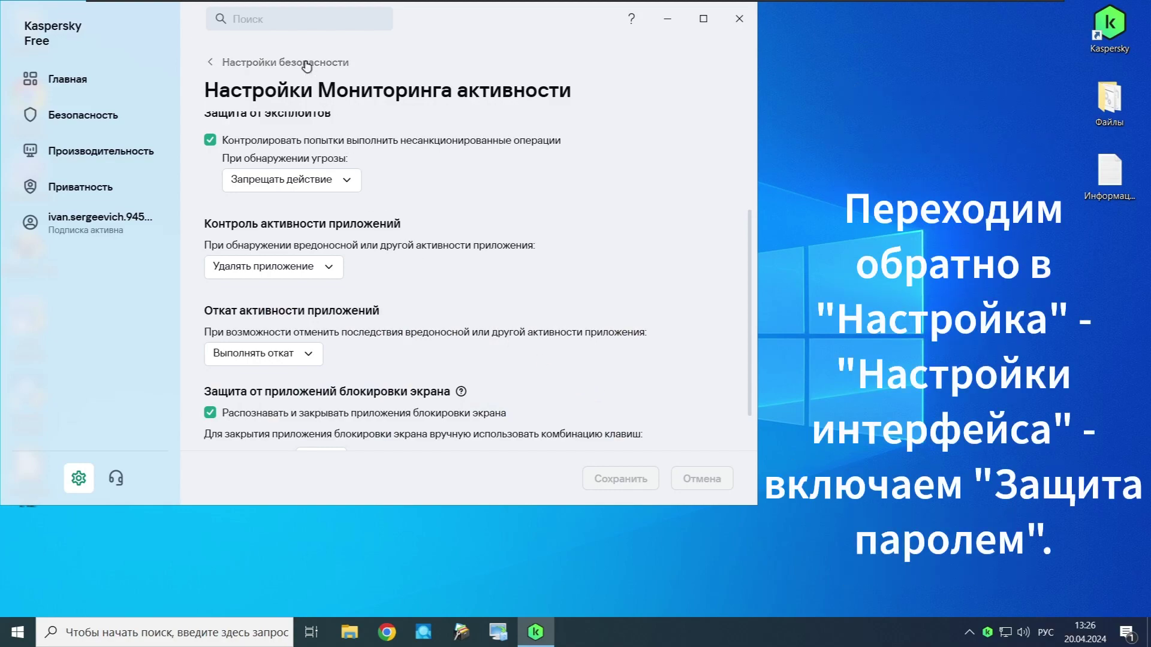
left_click(267, 64)
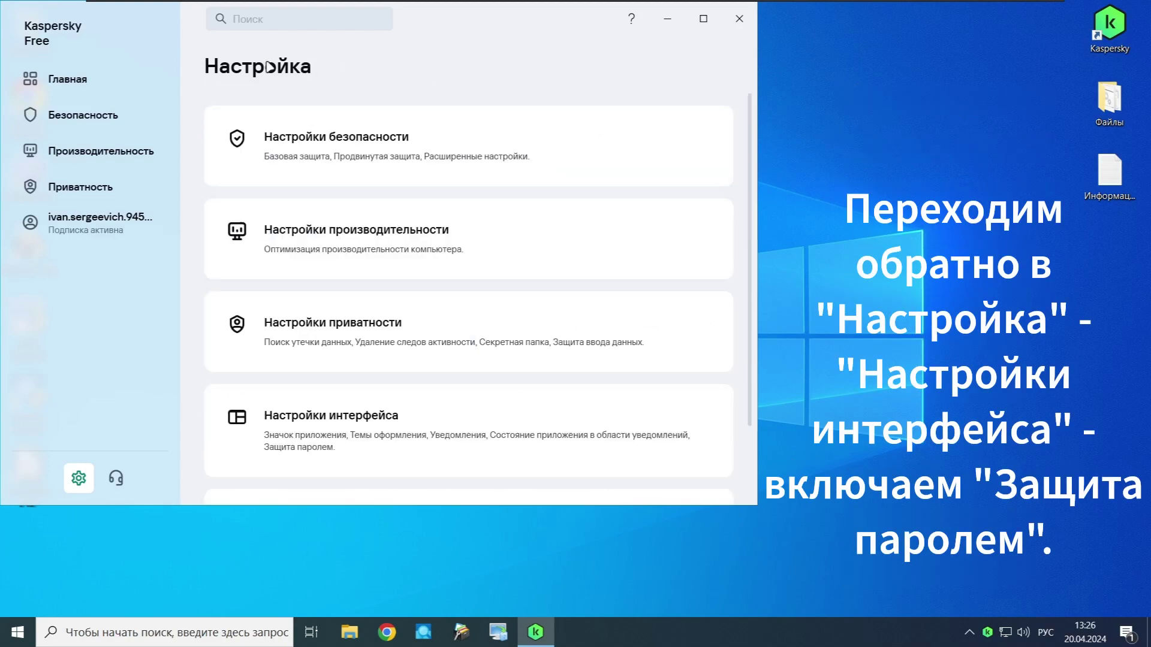
left_click(352, 389)
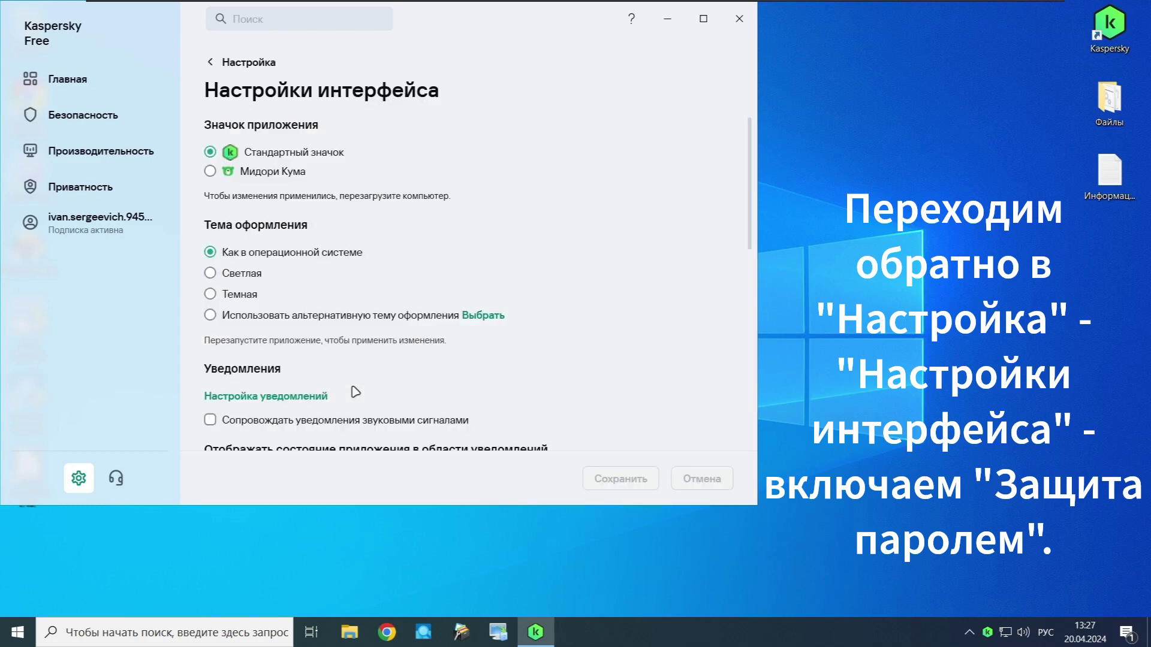
scroll(355, 392, "down", 3)
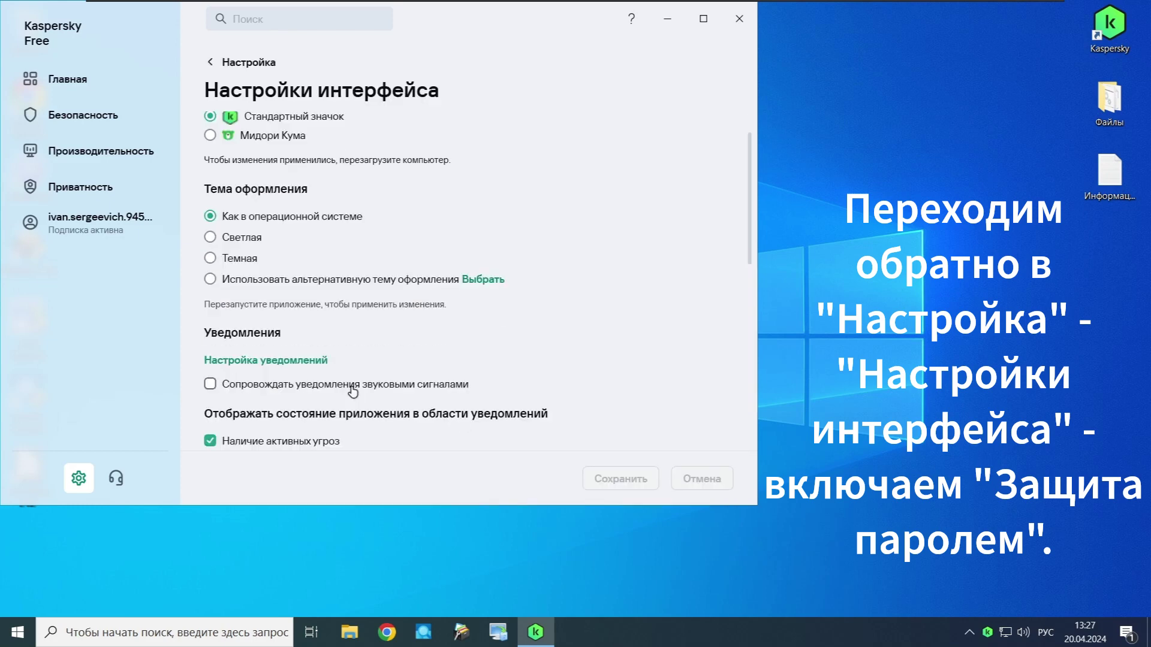
scroll(355, 392, "down", 1)
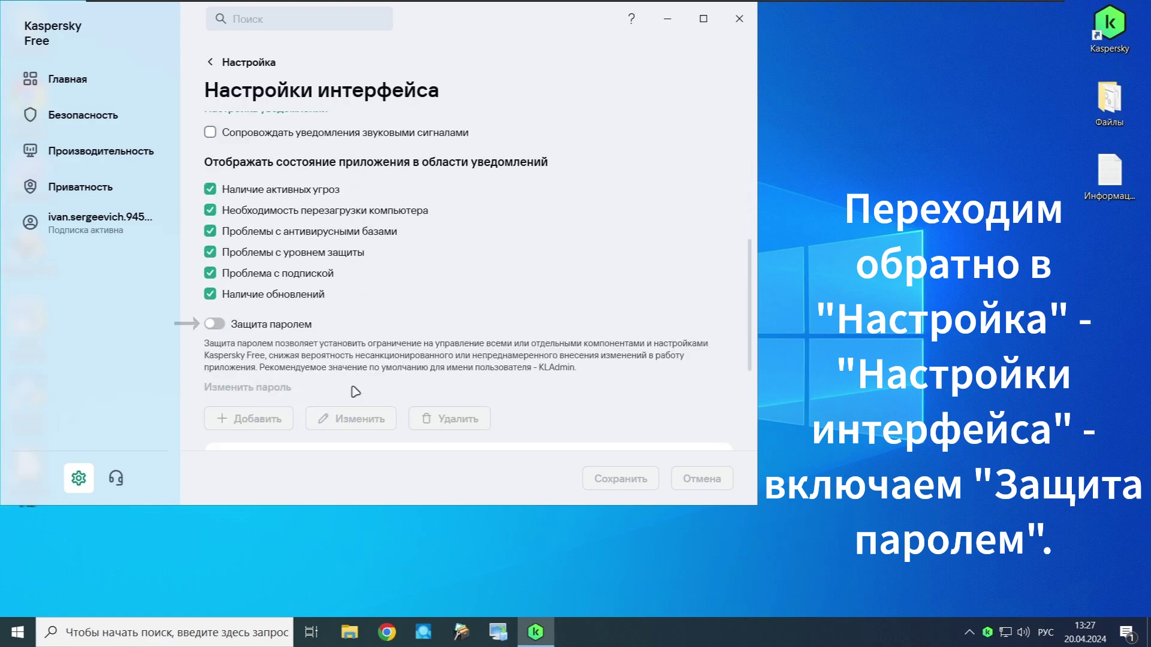
Step: Turn on Защита паролем with an administrator password for KLAdmin, then save and confirm
left_click(215, 324)
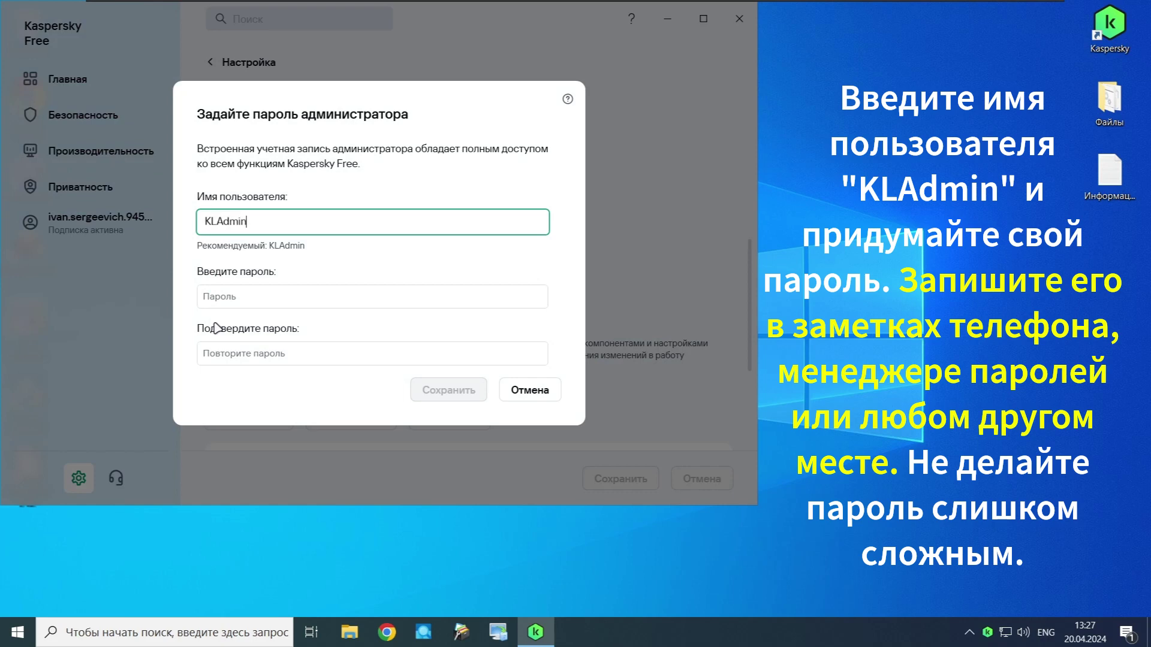
left_click(218, 296)
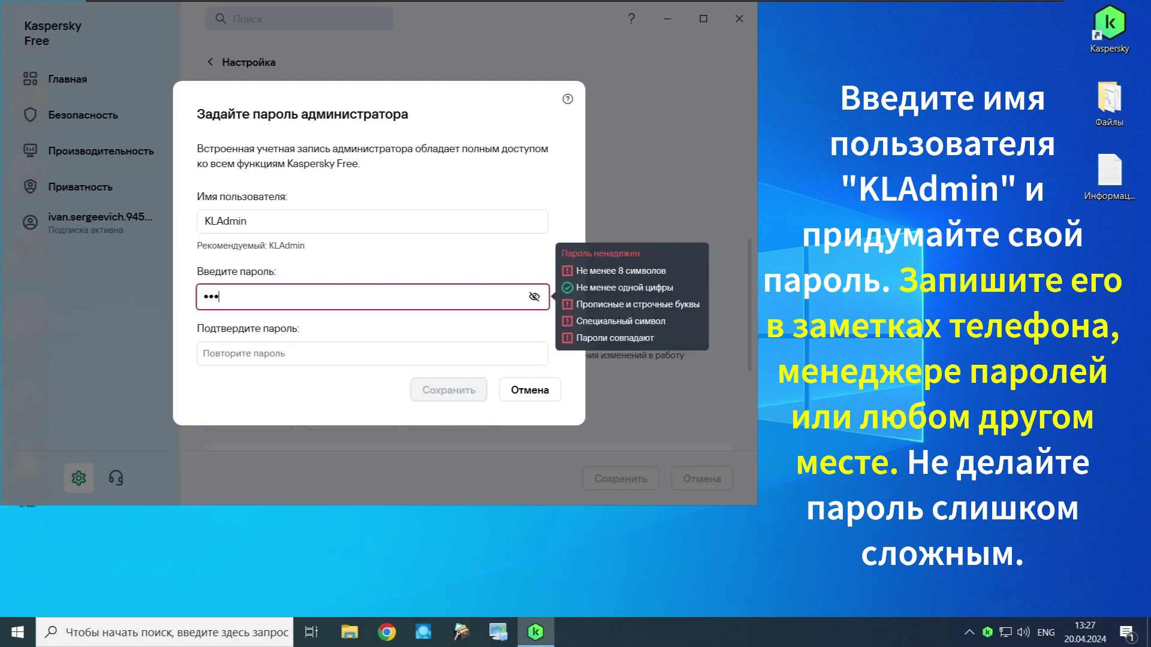
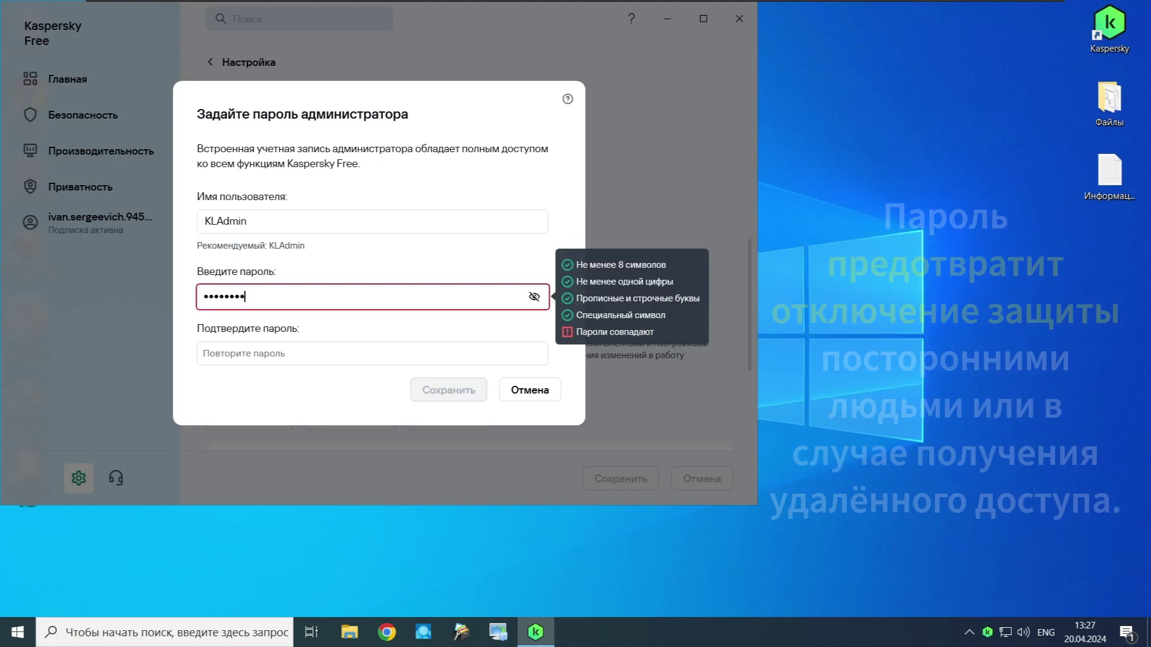
left_click(372, 354)
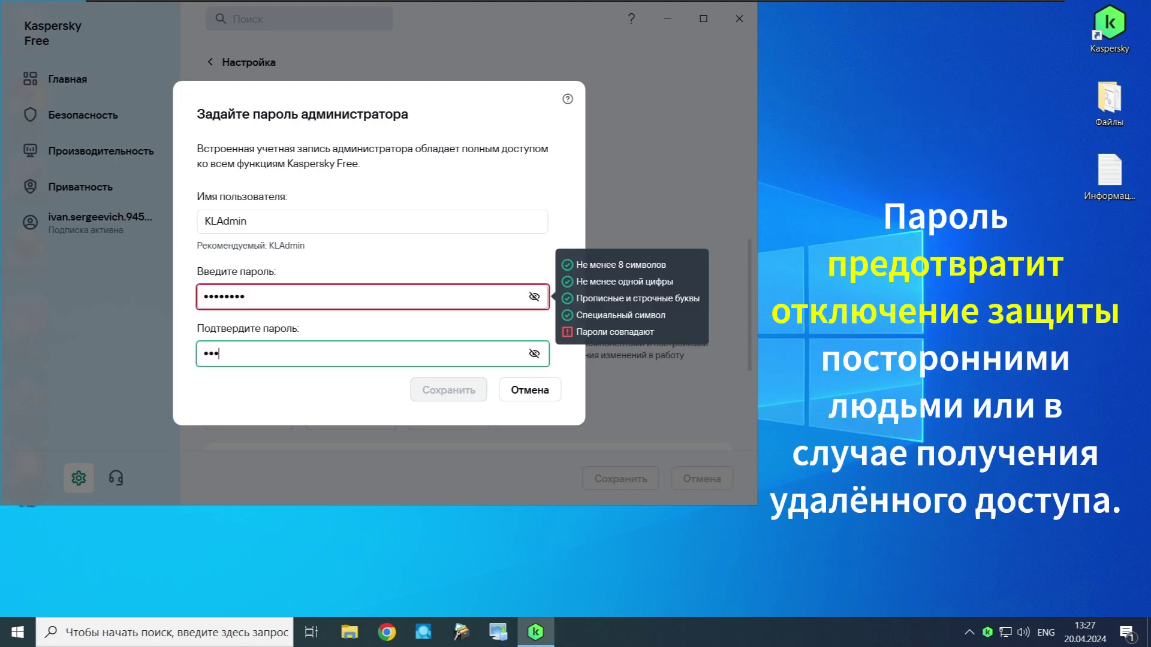
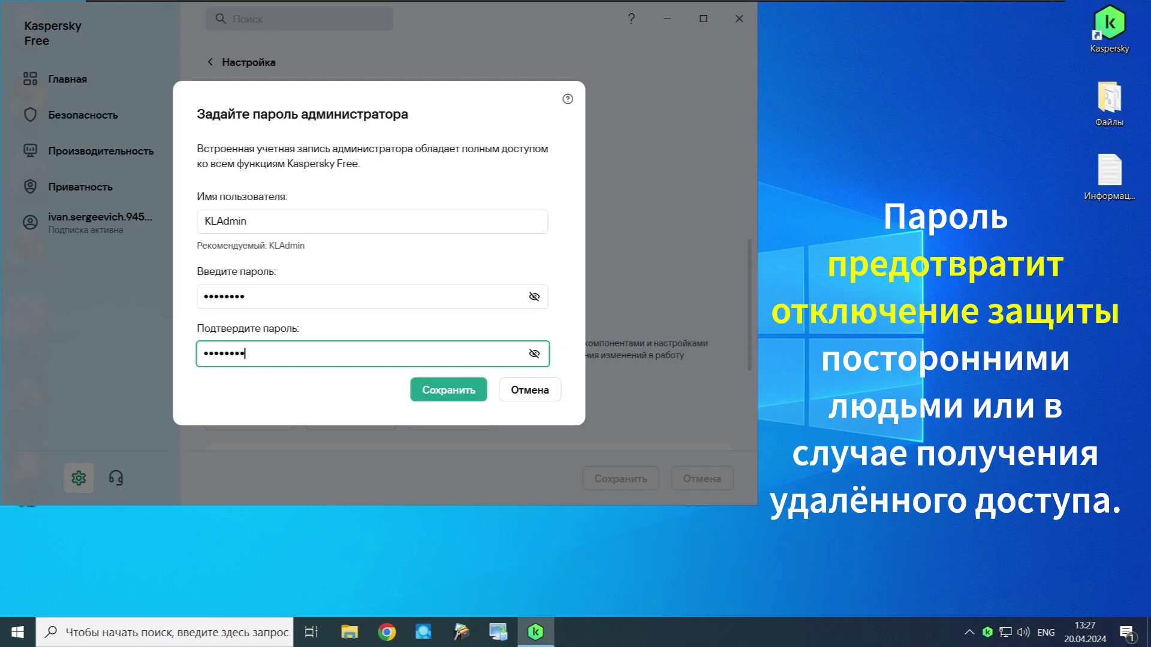
left_click(431, 390)
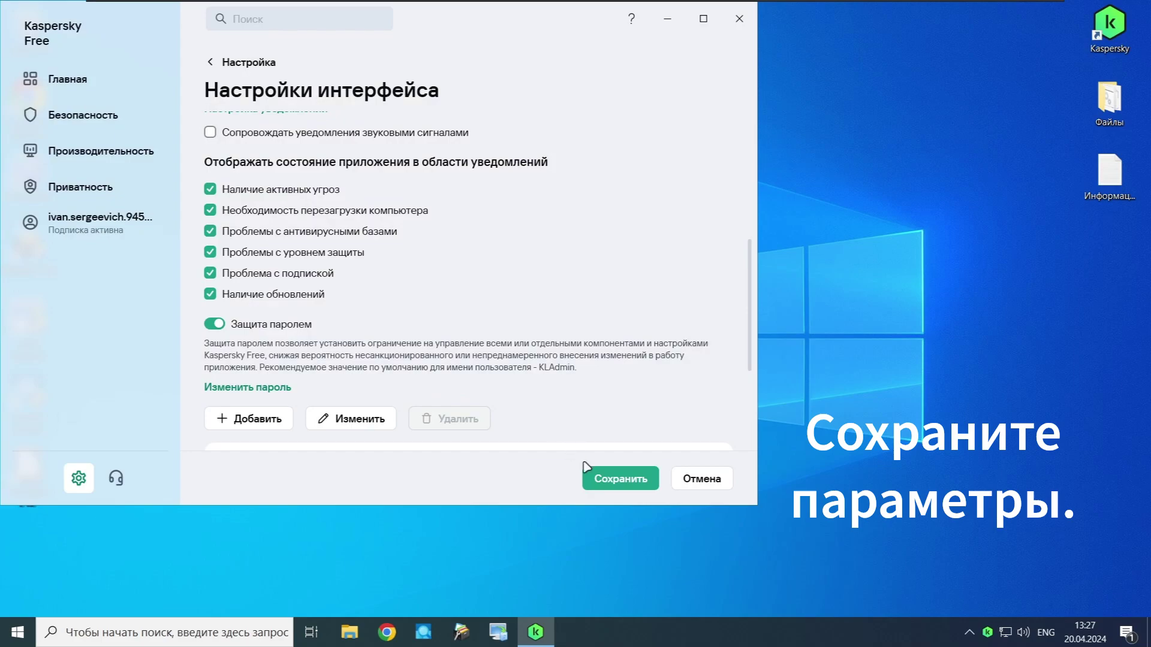
left_click(587, 471)
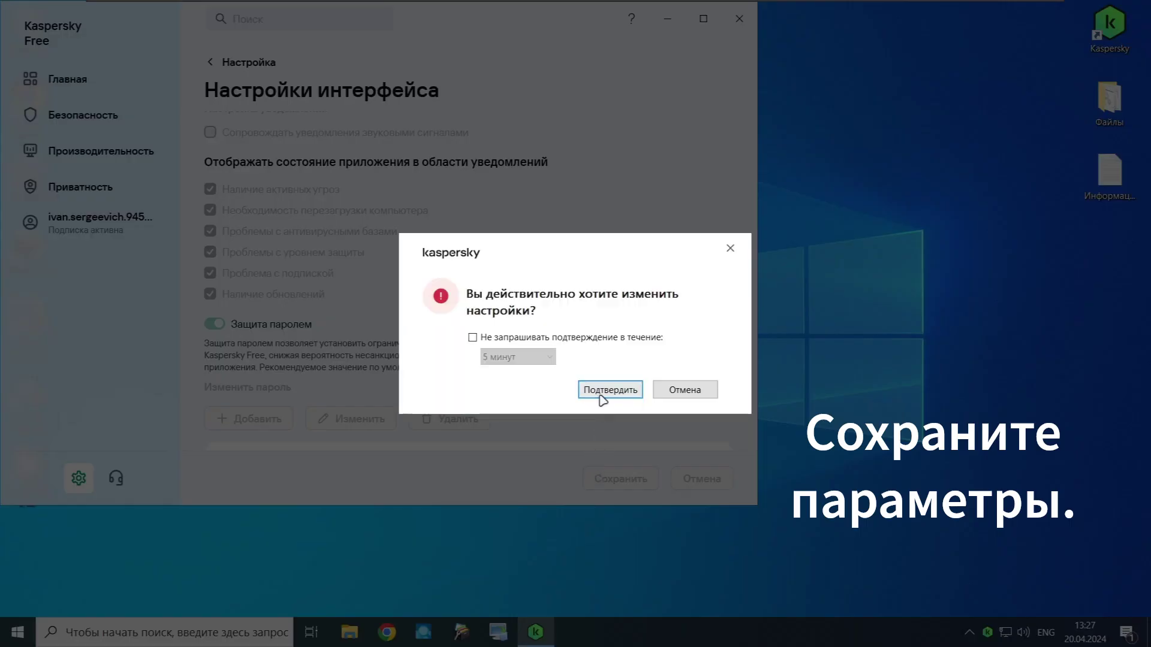
left_click(603, 390)
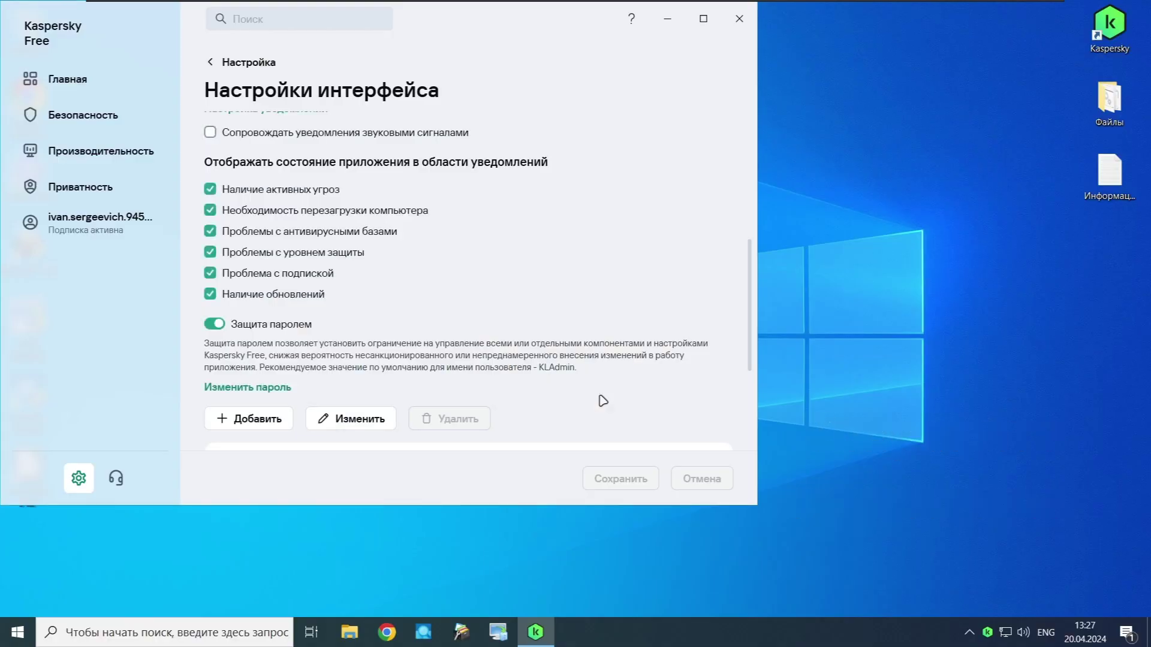
Step: Start Быстрая проверка from the Главная page and close the Kaspersky window
left_click(149, 85)
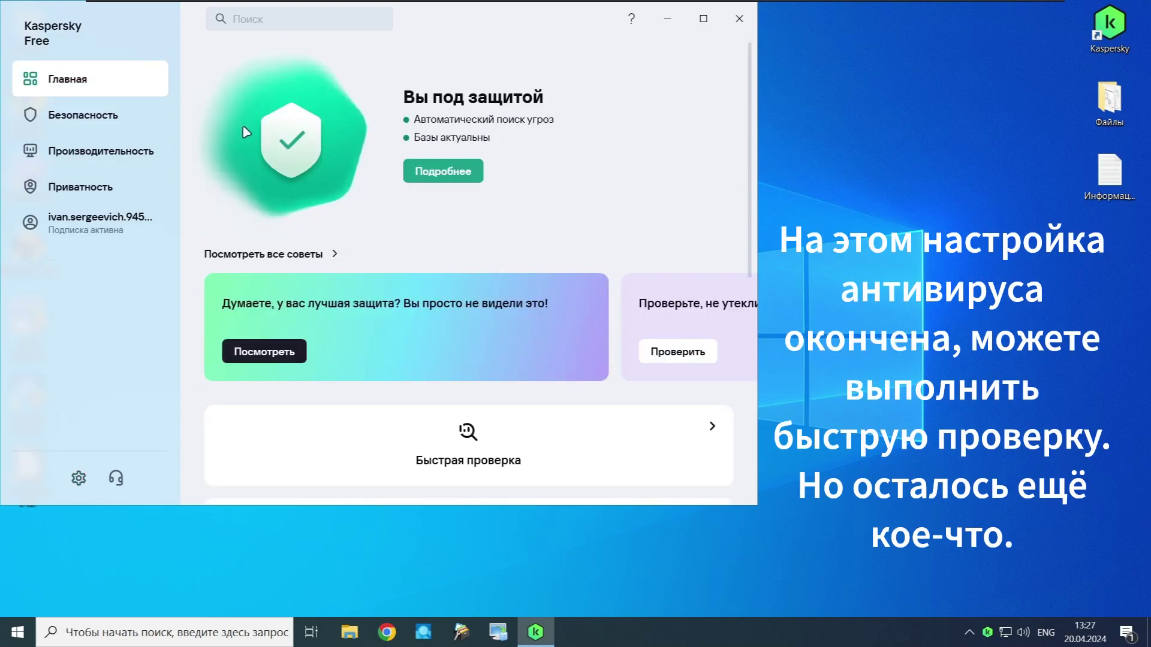
left_click(391, 419)
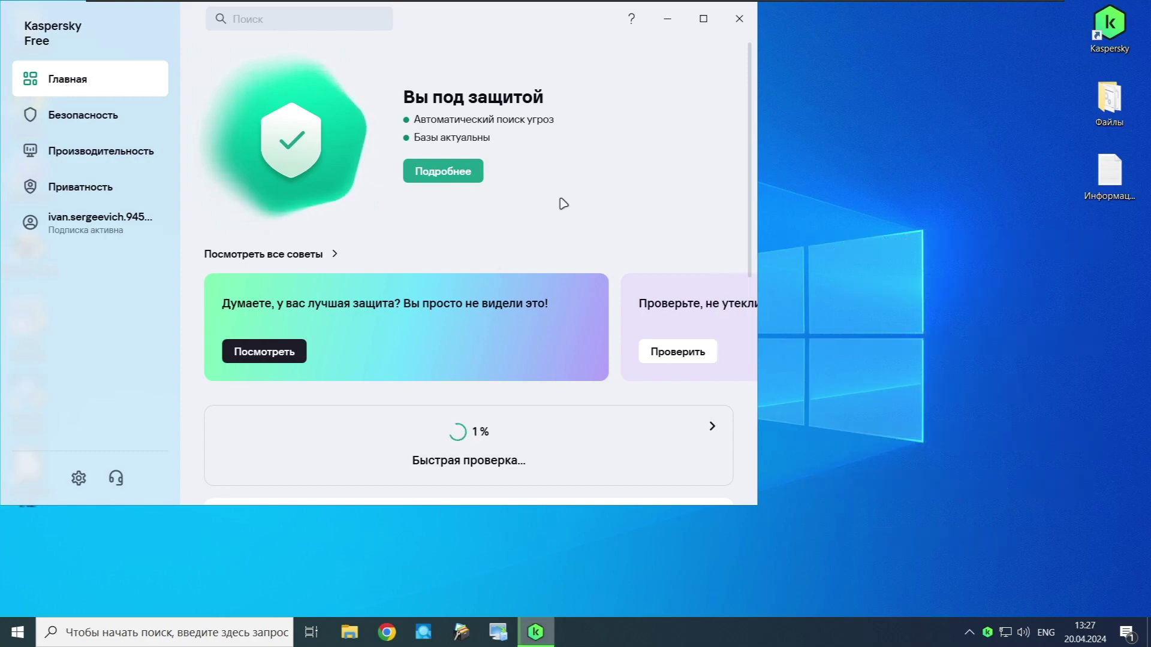
left_click(741, 20)
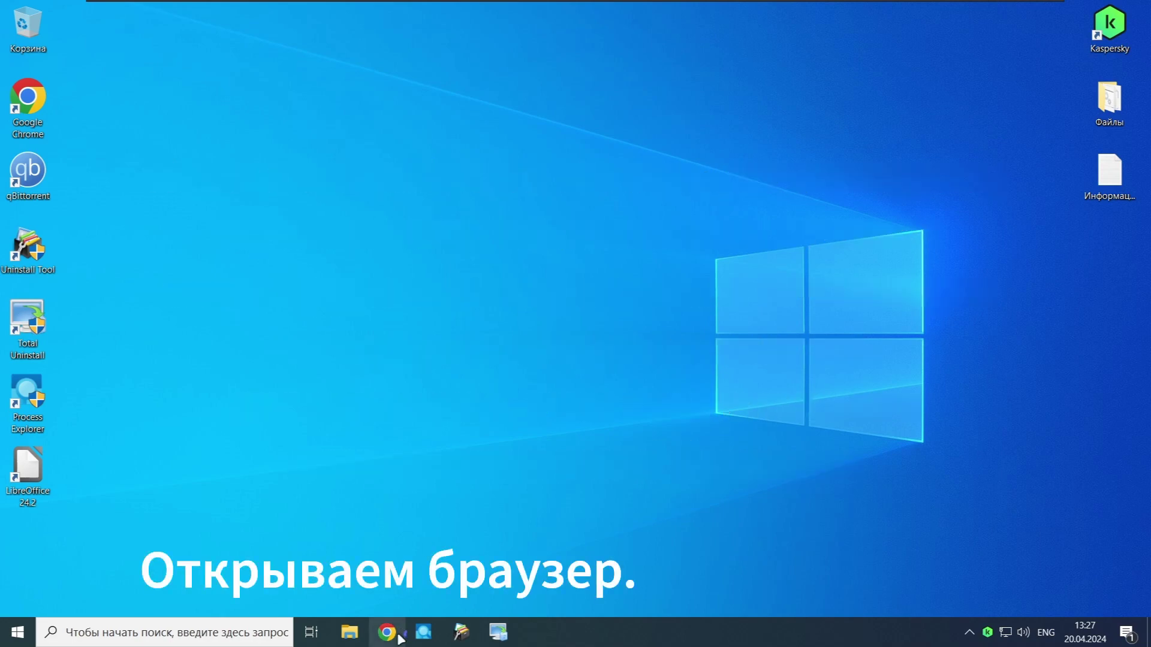
Step: Open Chrome and sign in to the Mail.ru mailbox
left_click(388, 632)
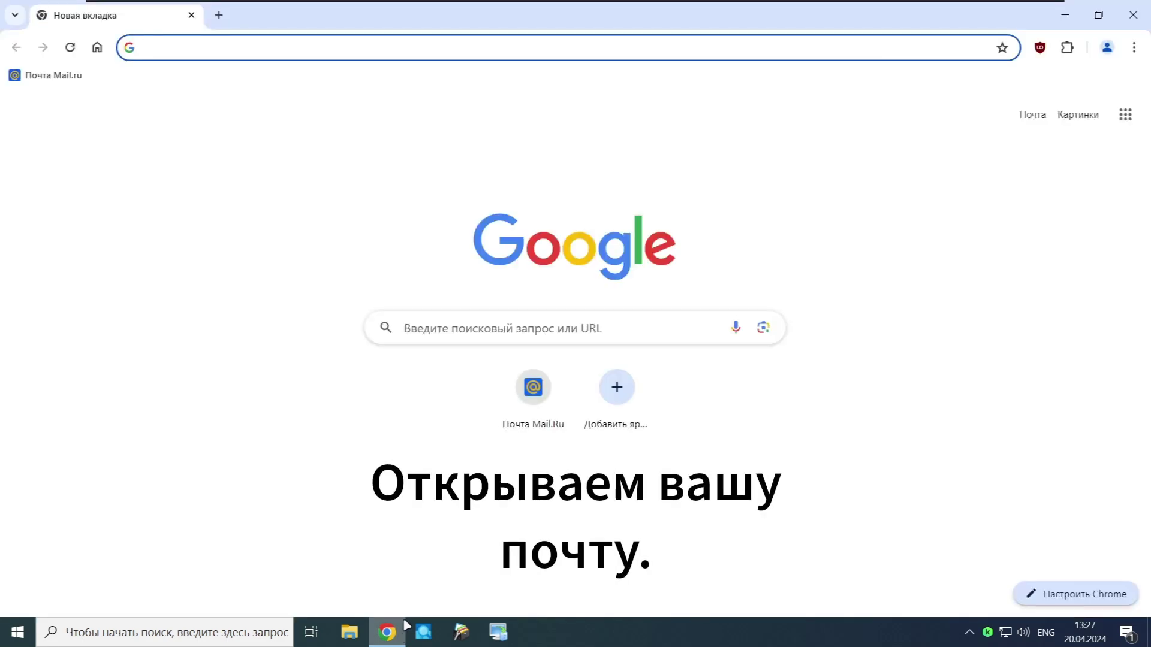
left_click(533, 391)
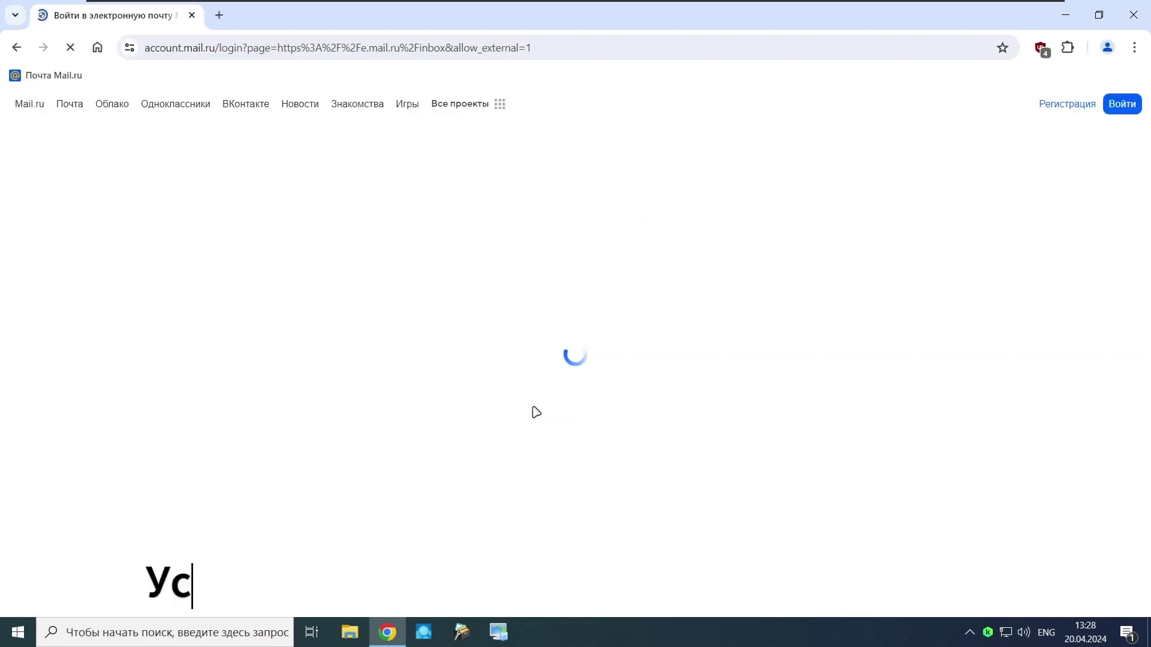
left_click(470, 315)
left_click(489, 321)
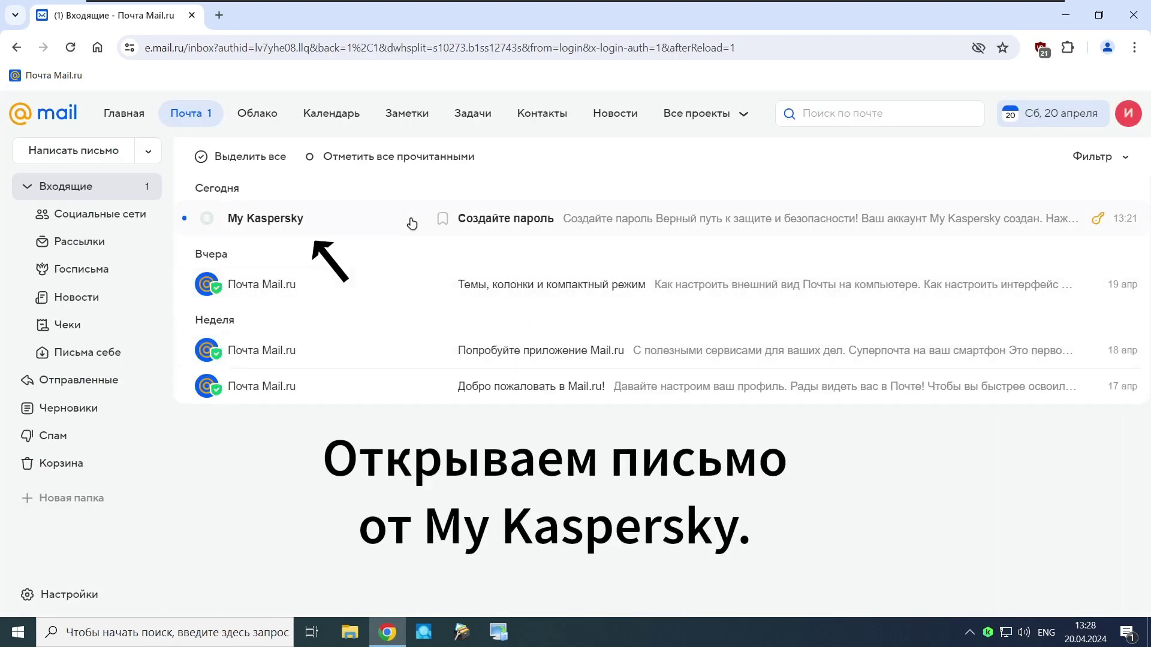
Step: Open the My Kaspersky «Создайте пароль» email and follow its Создать пароль link
left_click(412, 224)
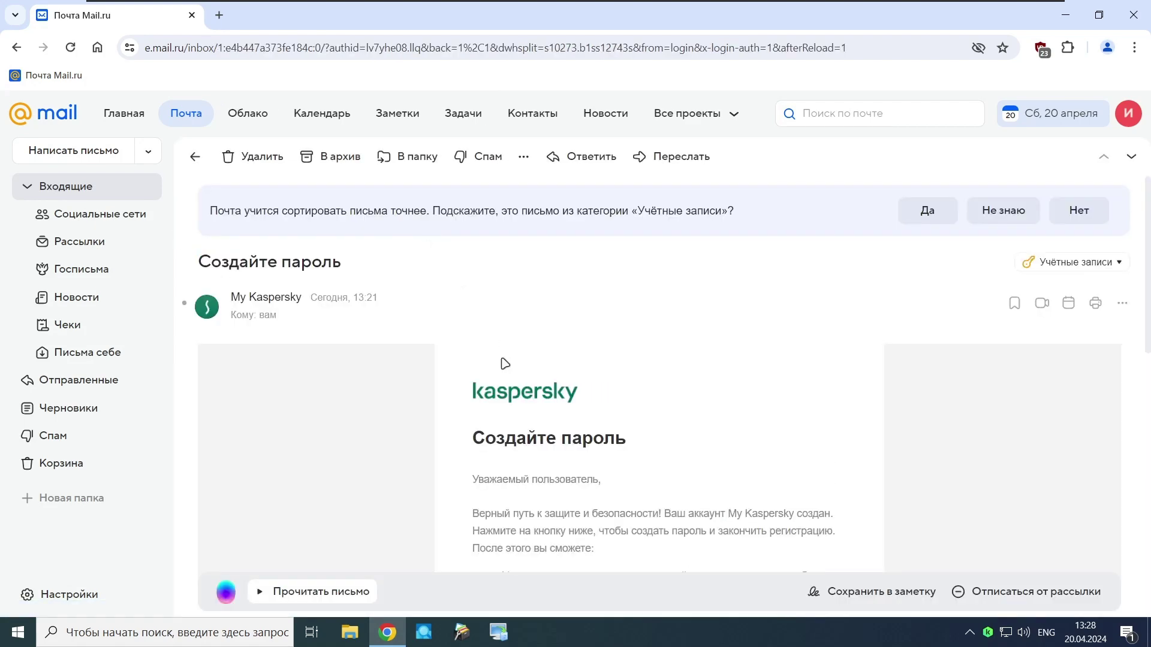
scroll(505, 364, "down", 5)
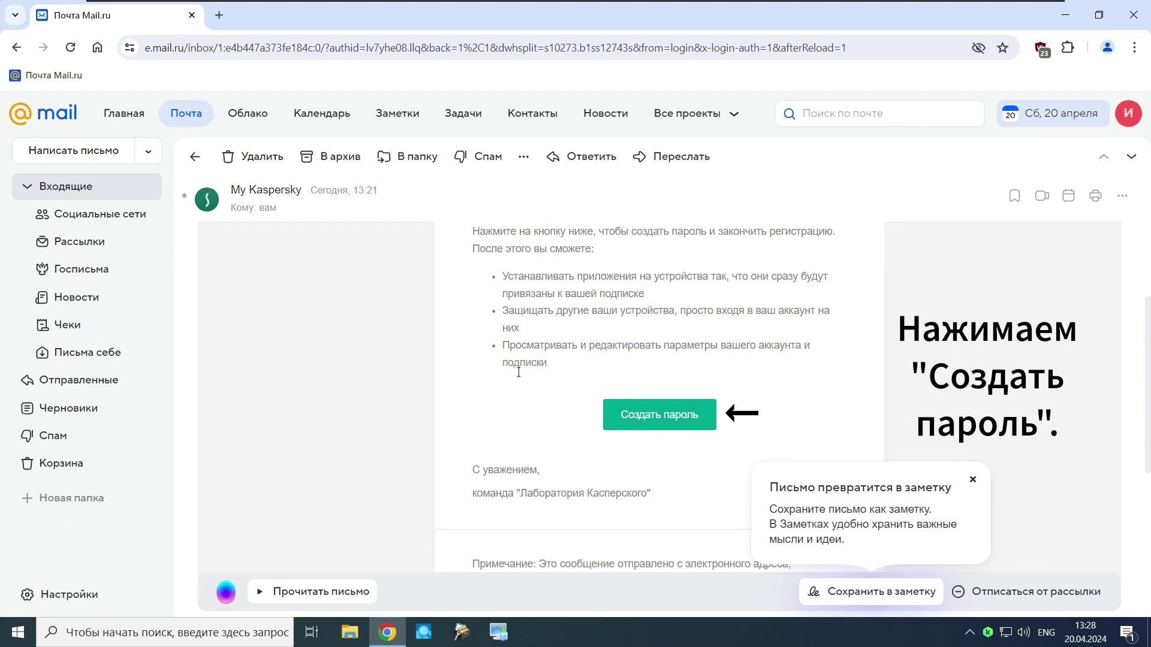
left_click(656, 426)
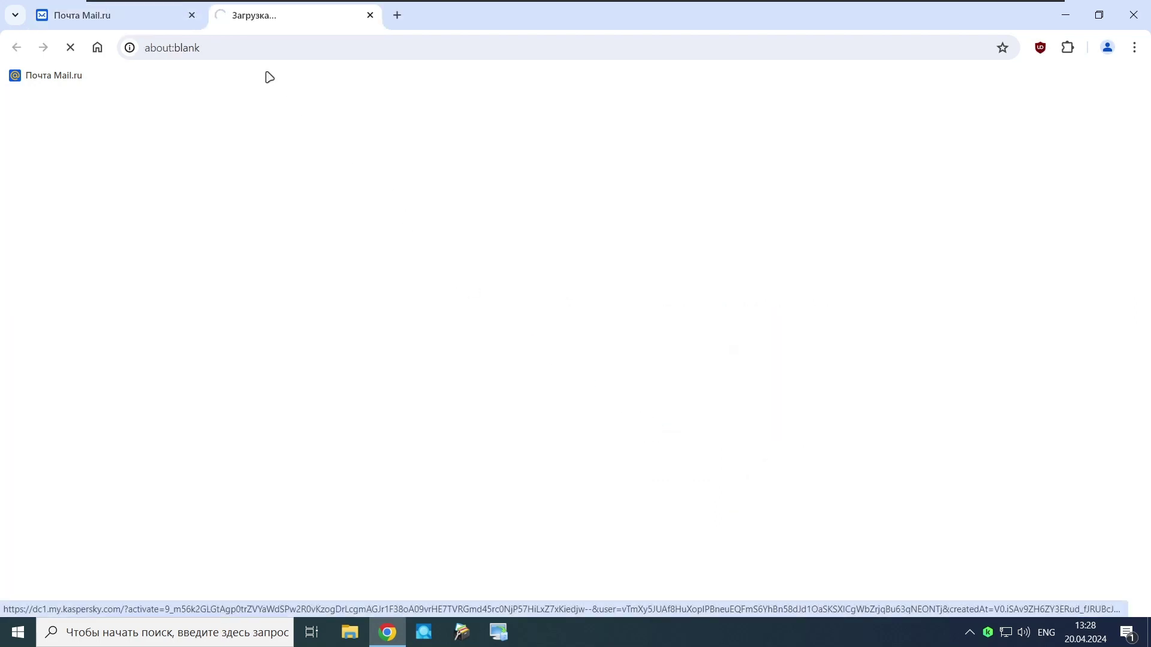
Step: Create the My Kaspersky account password and enter the account e-mail as Chrome's saved username
left_click(191, 15)
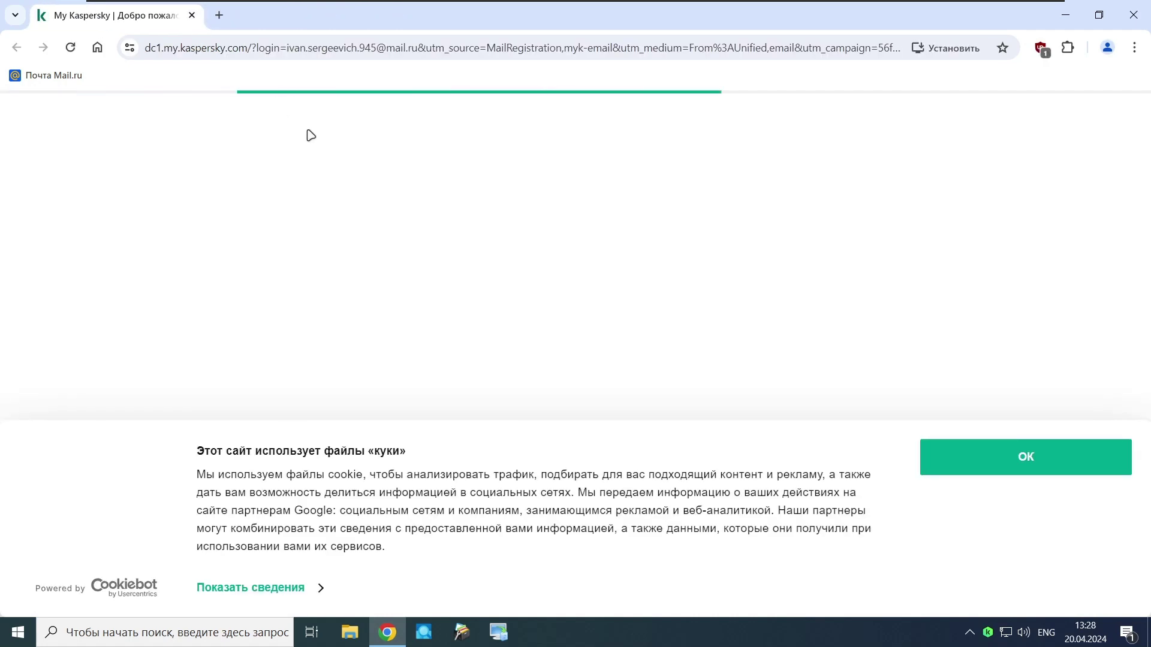
left_click(973, 446)
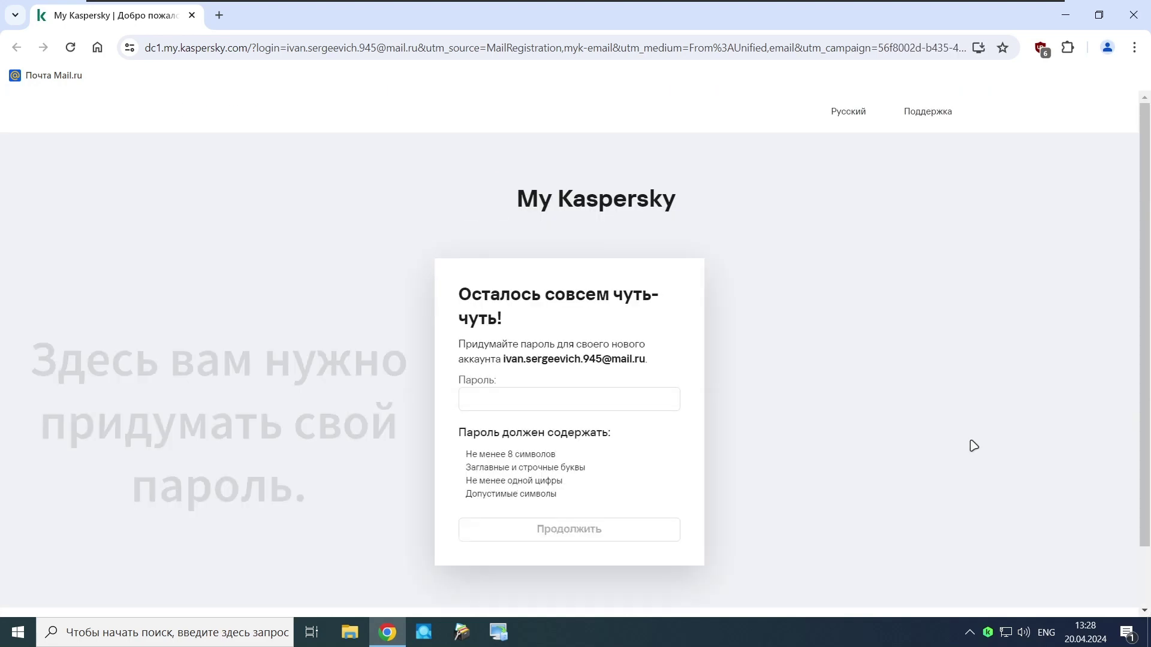
left_click(632, 404)
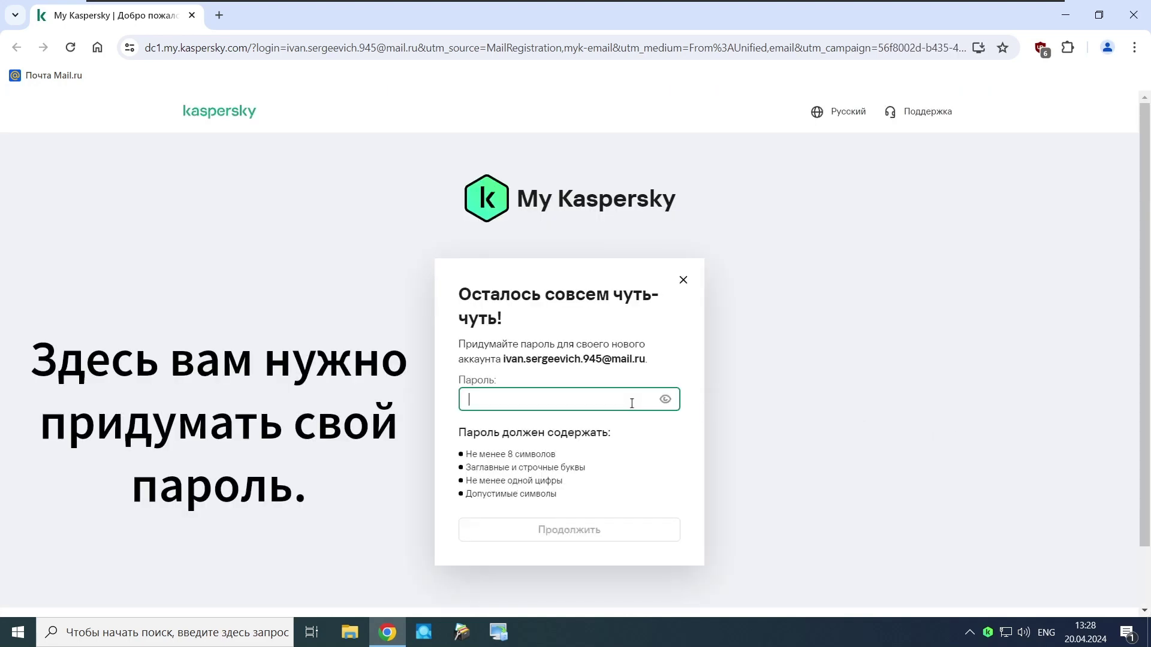
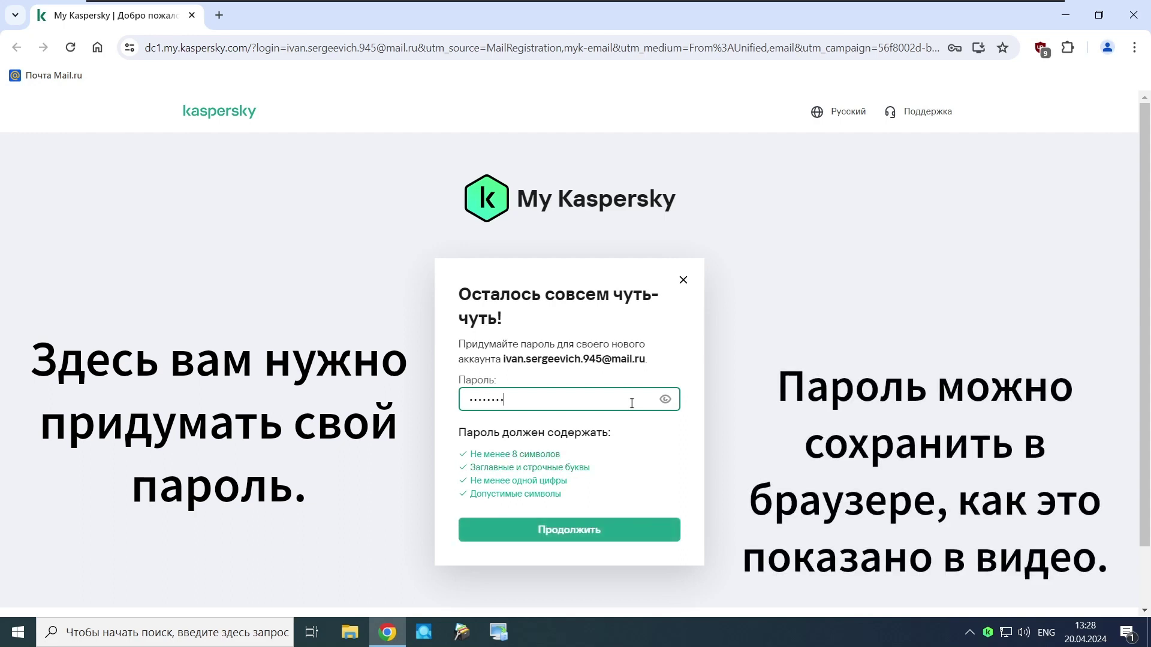
left_click(585, 527)
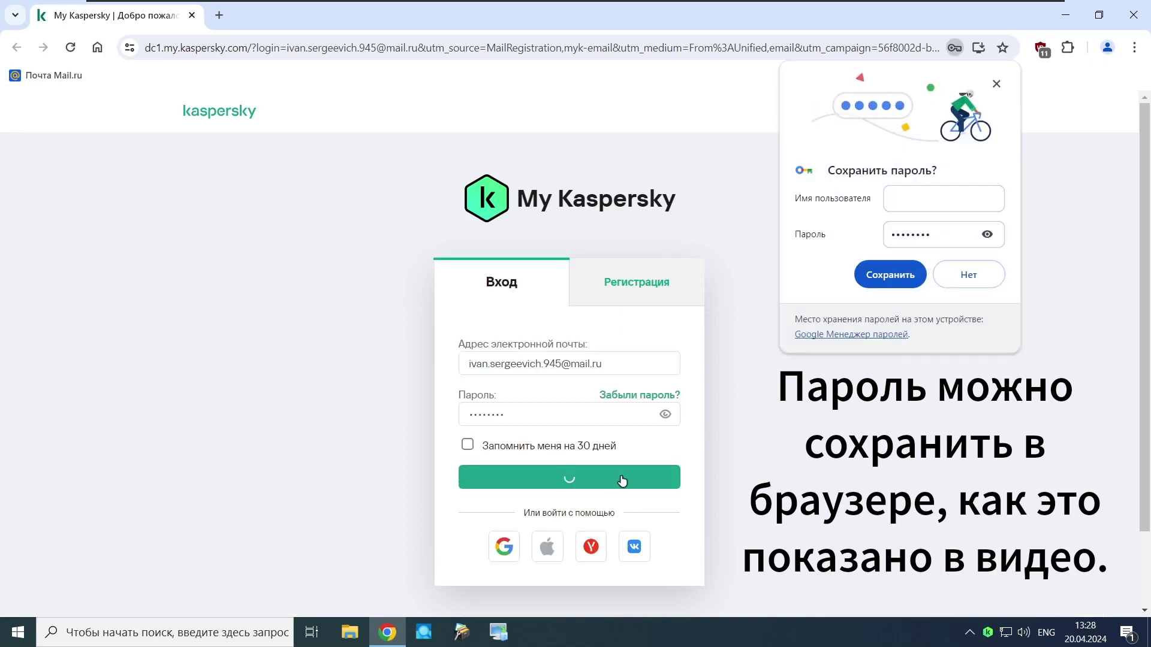
left_click(921, 202)
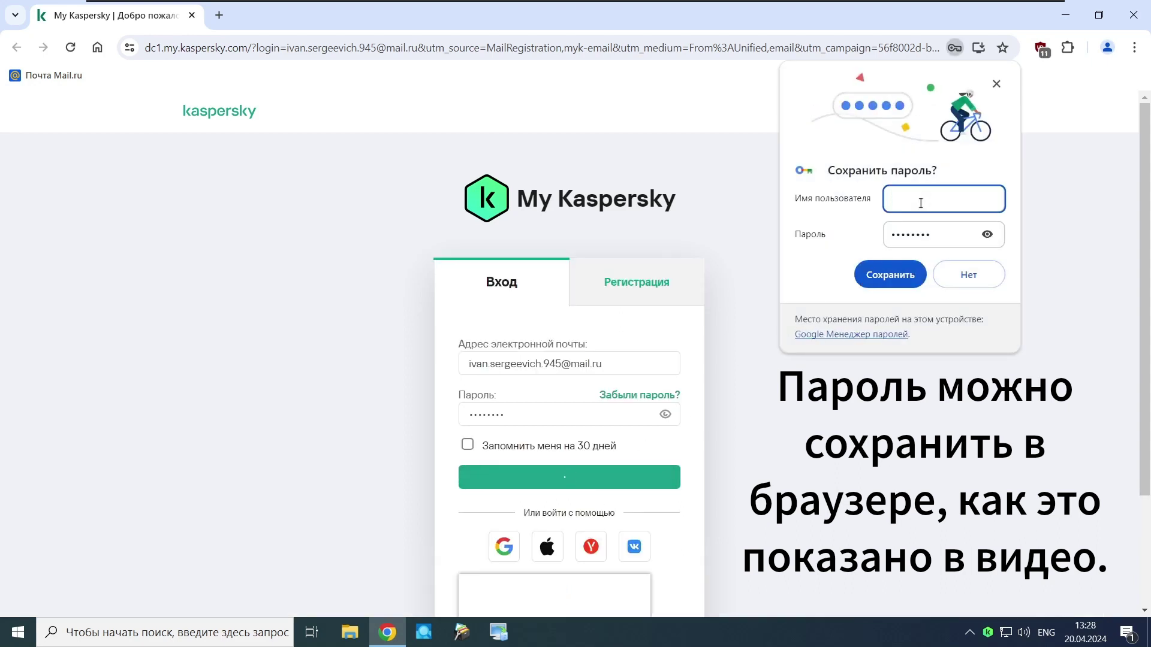
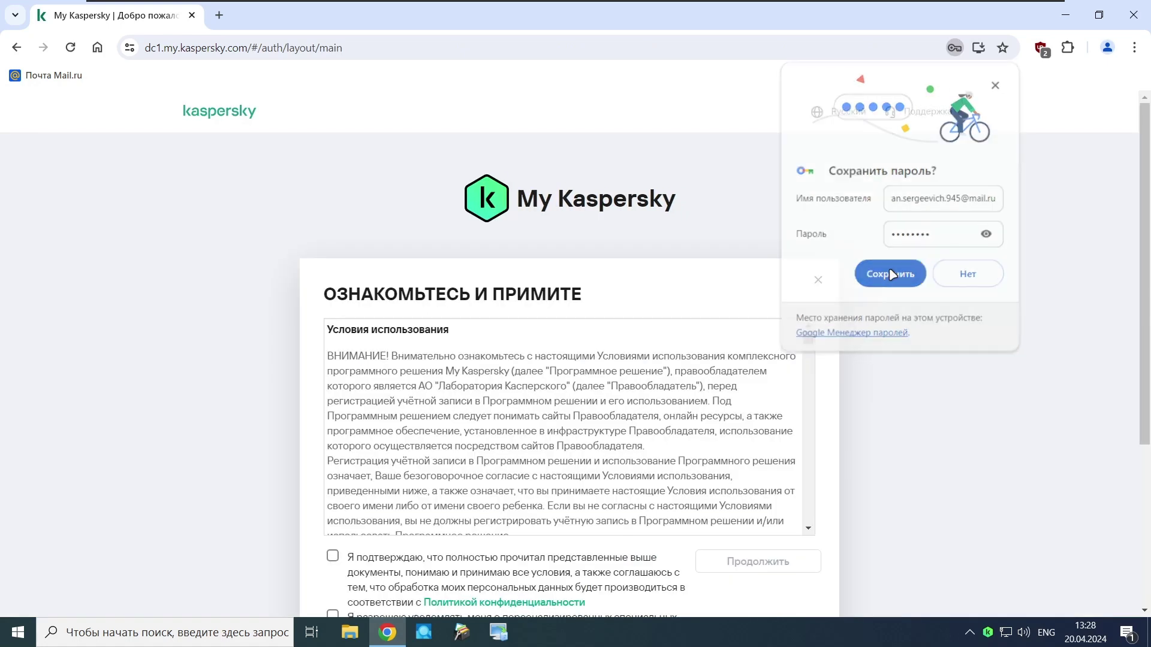
Step: Save the password in Chrome, accept the terms of use, dismiss cookies and close the browser
left_click(894, 275)
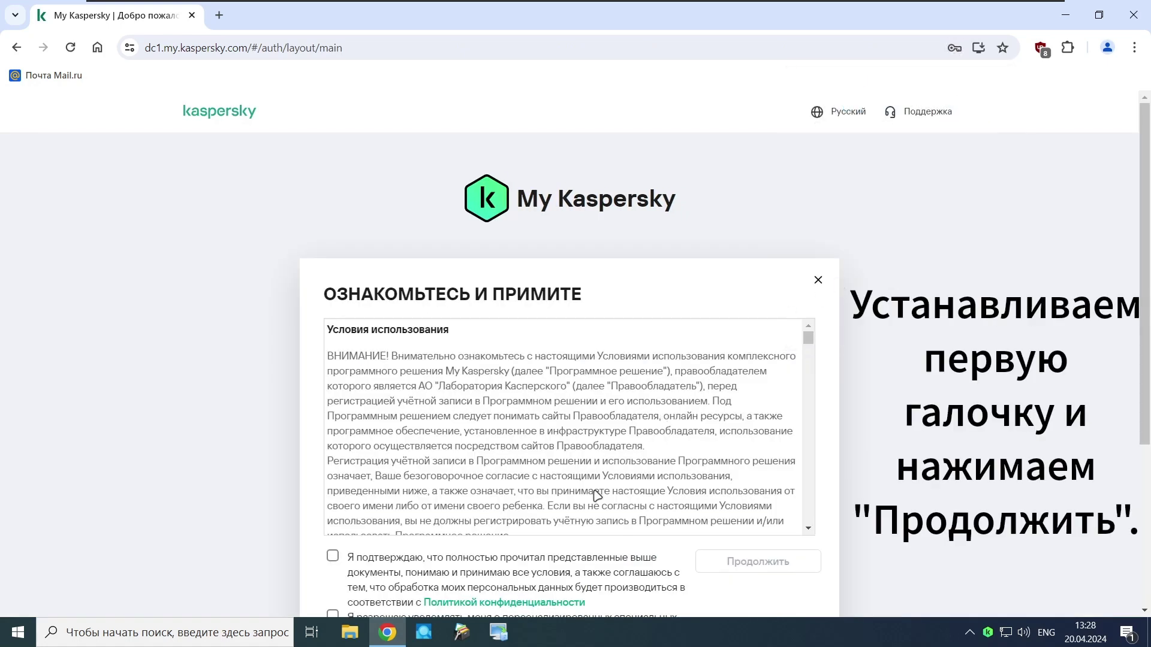
scroll(597, 496, "down", 1)
scroll(848, 411, "down", 2)
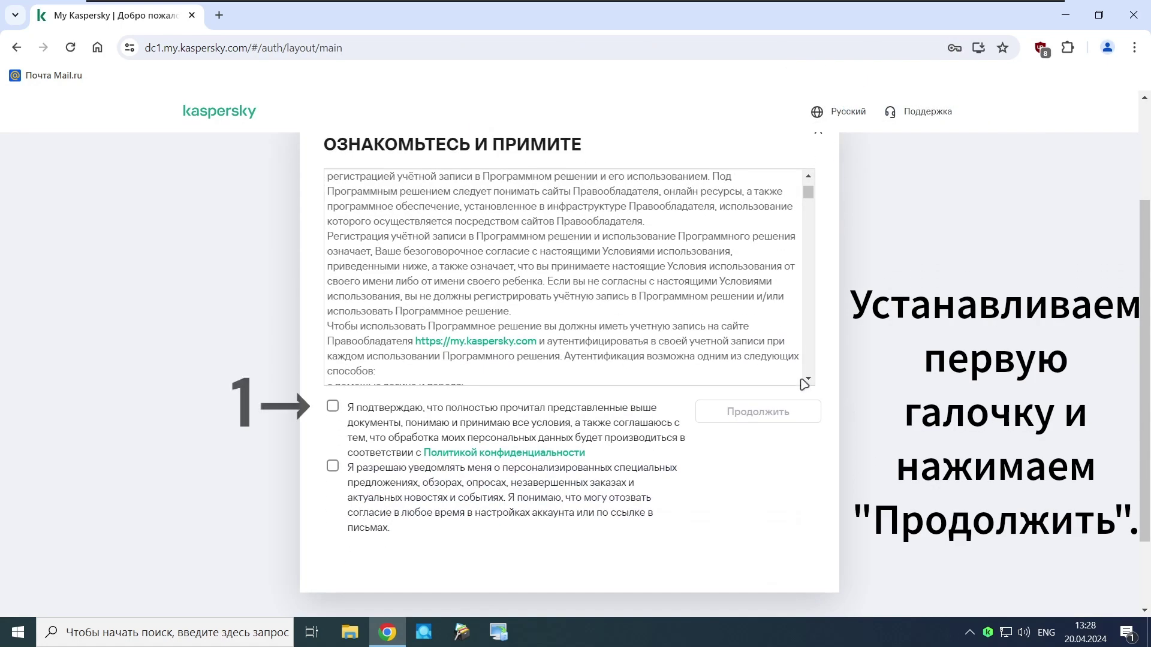
left_click(331, 409)
left_click(700, 413)
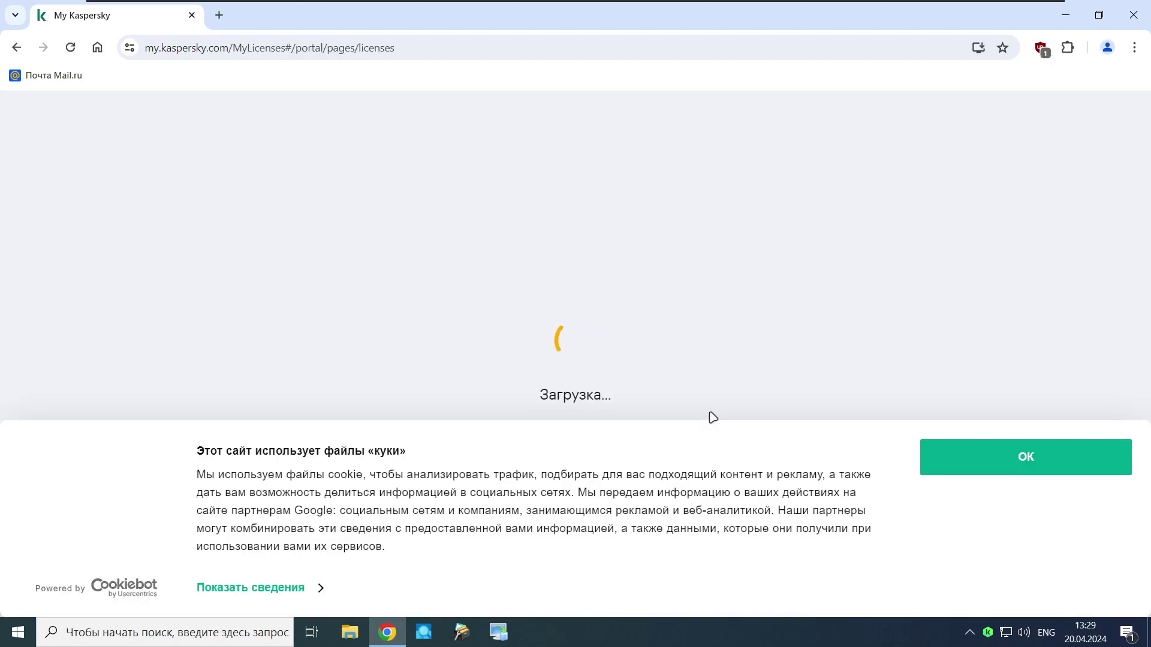
left_click(965, 455)
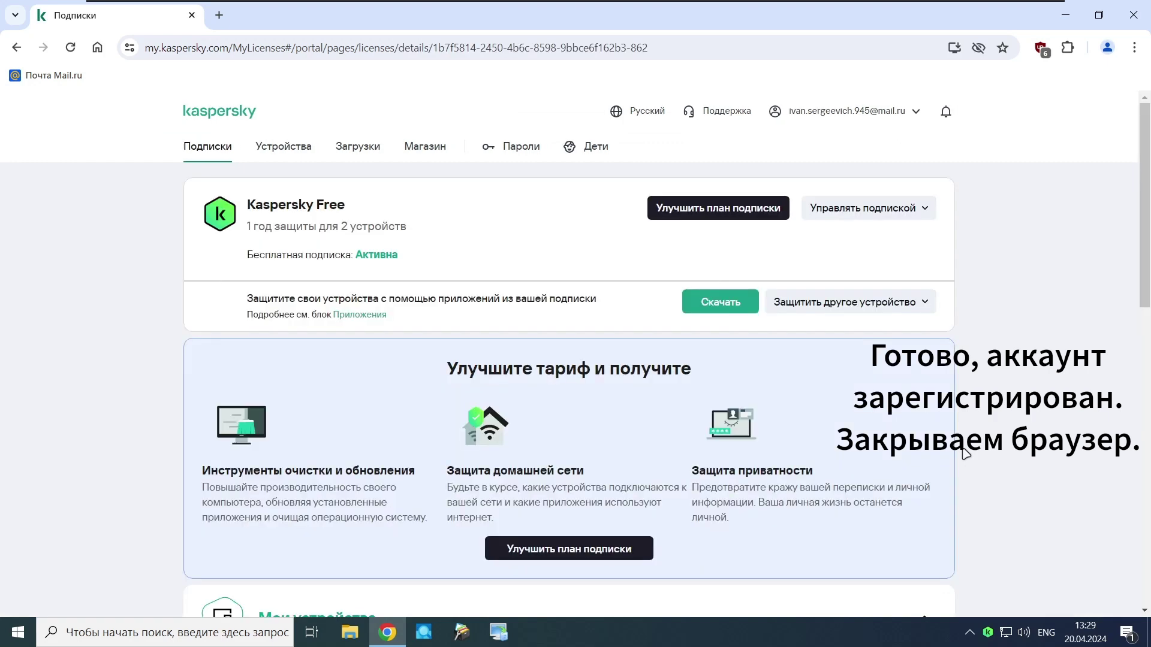
left_click(1133, 15)
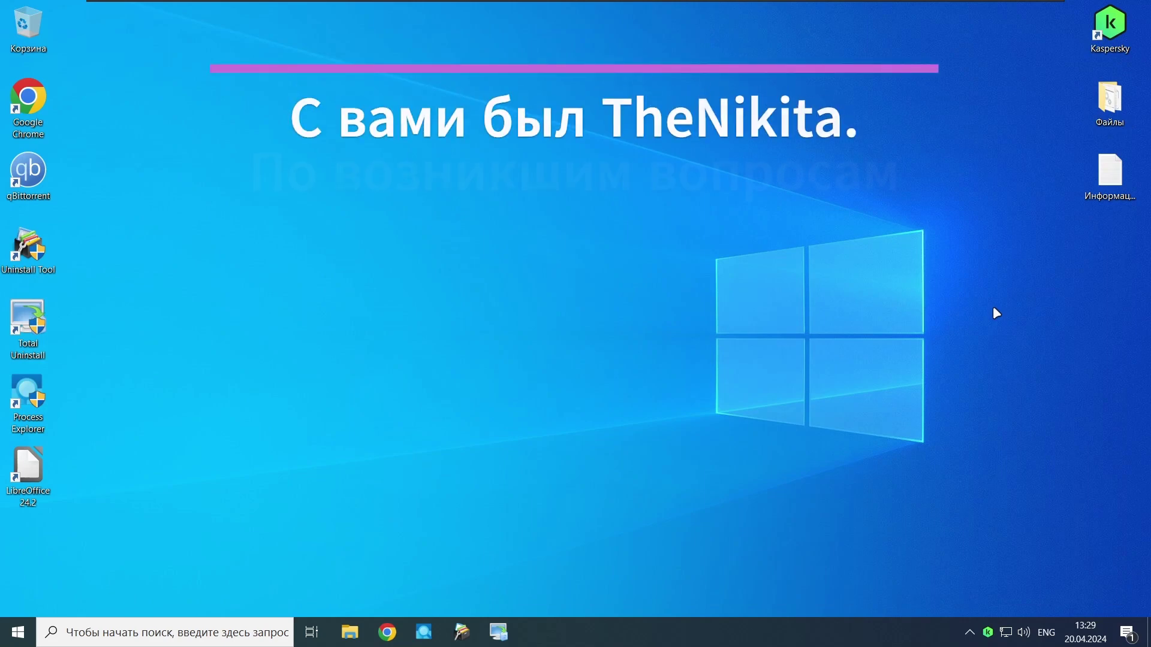